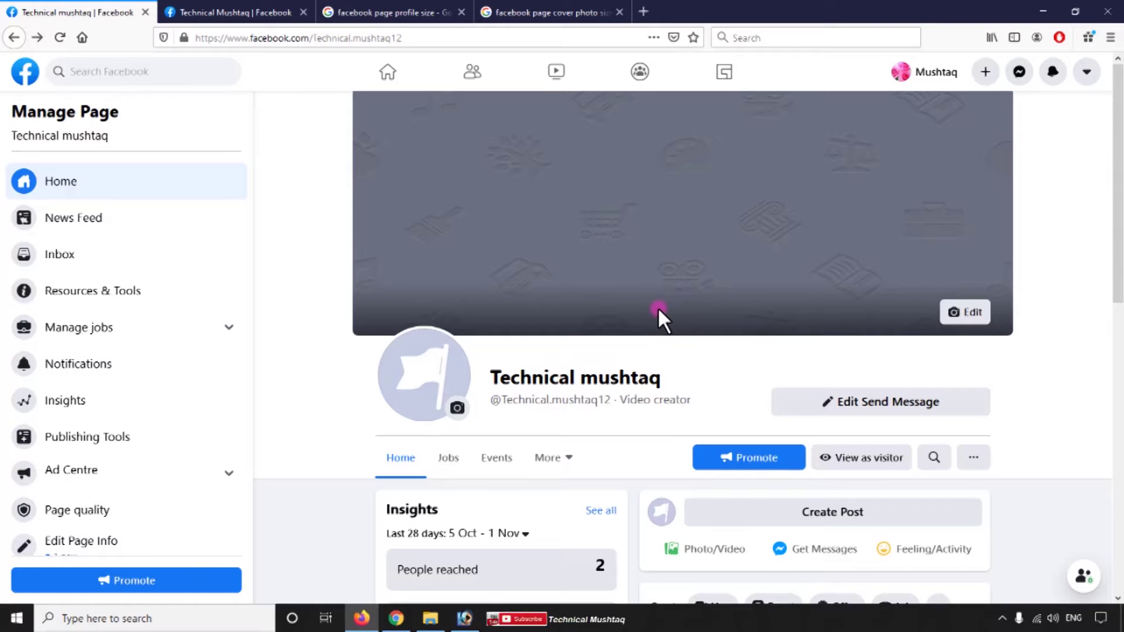
- Open the finished example Facebook page and examine its profile photo, cover photo and the text blocks on the cover
click(266, 14)
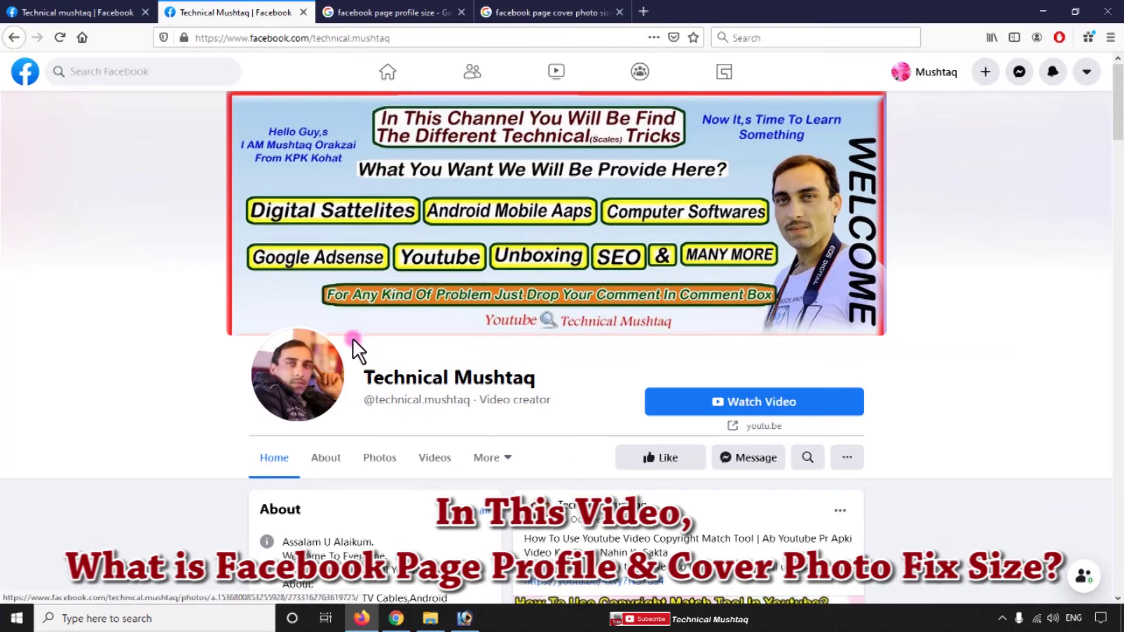
mouse_move(368, 313)
mouse_down()
mouse_move(288, 351)
mouse_move(241, 435)
mouse_move(228, 436)
mouse_up()
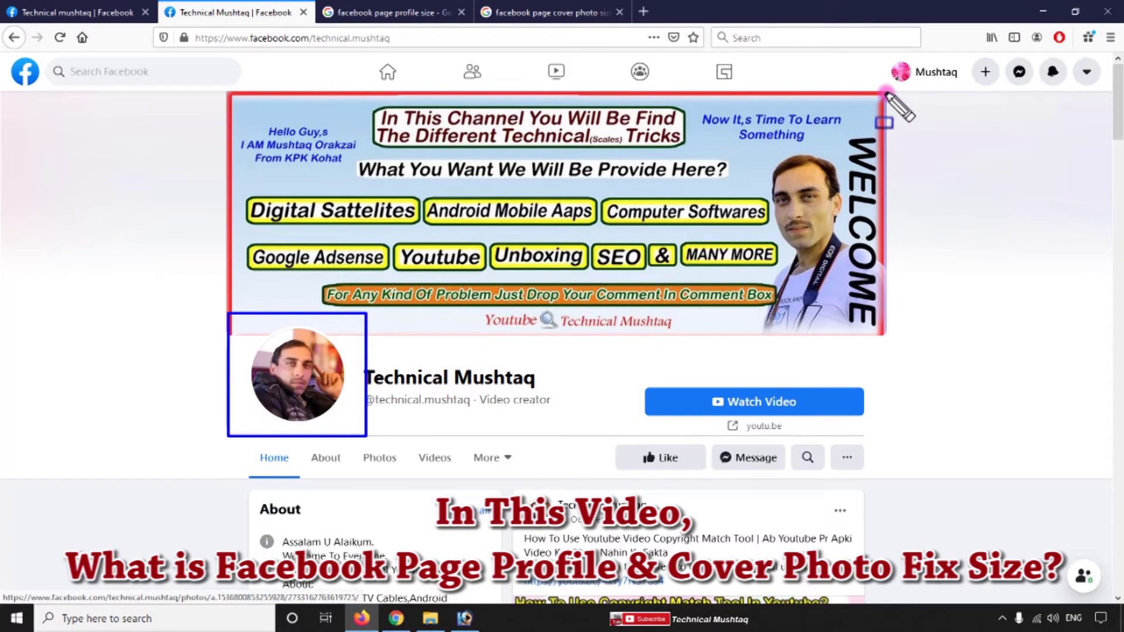
mouse_move(886, 92)
mouse_down()
mouse_move(465, 181)
mouse_move(226, 341)
mouse_up()
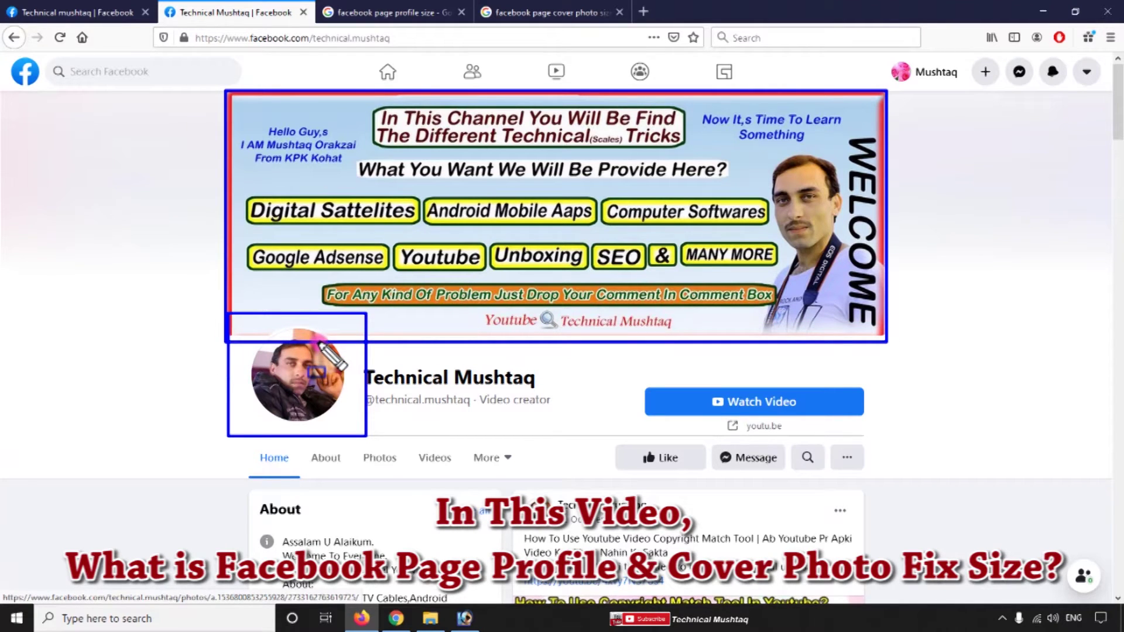
key(Escape)
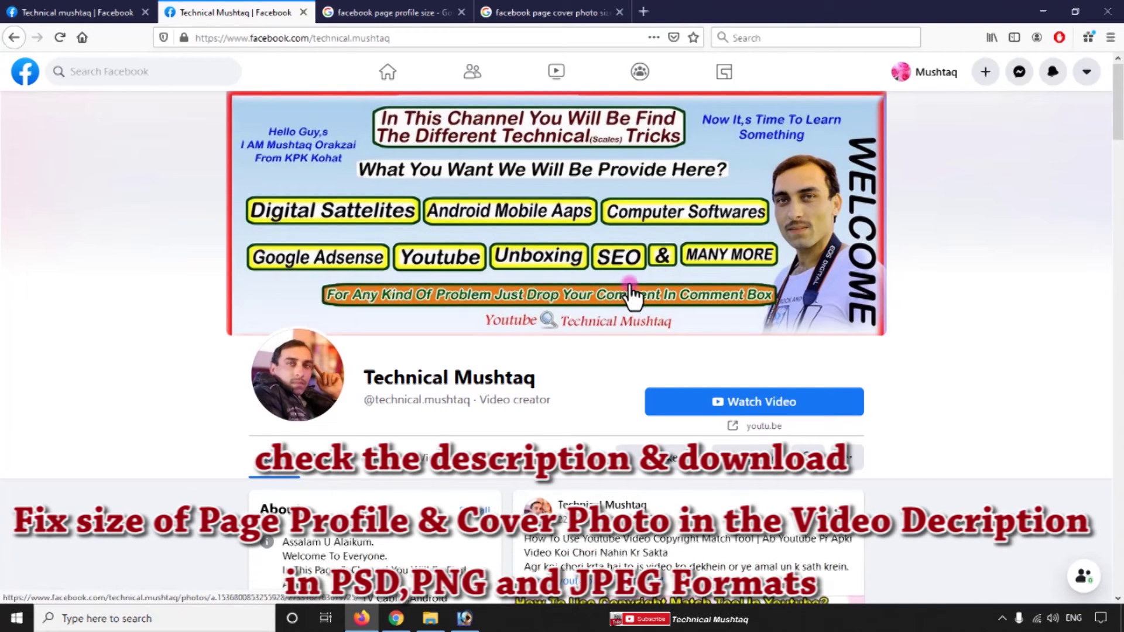
mouse_move(882, 95)
mouse_down()
mouse_move(610, 147)
mouse_move(227, 342)
mouse_up()
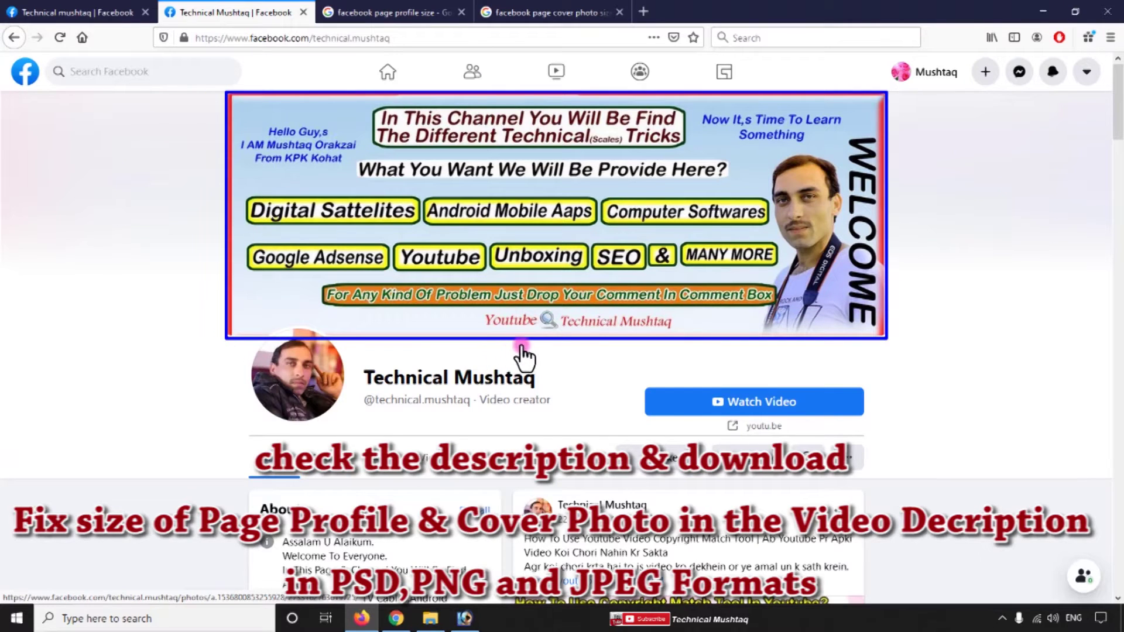
drag(889, 94, 229, 338)
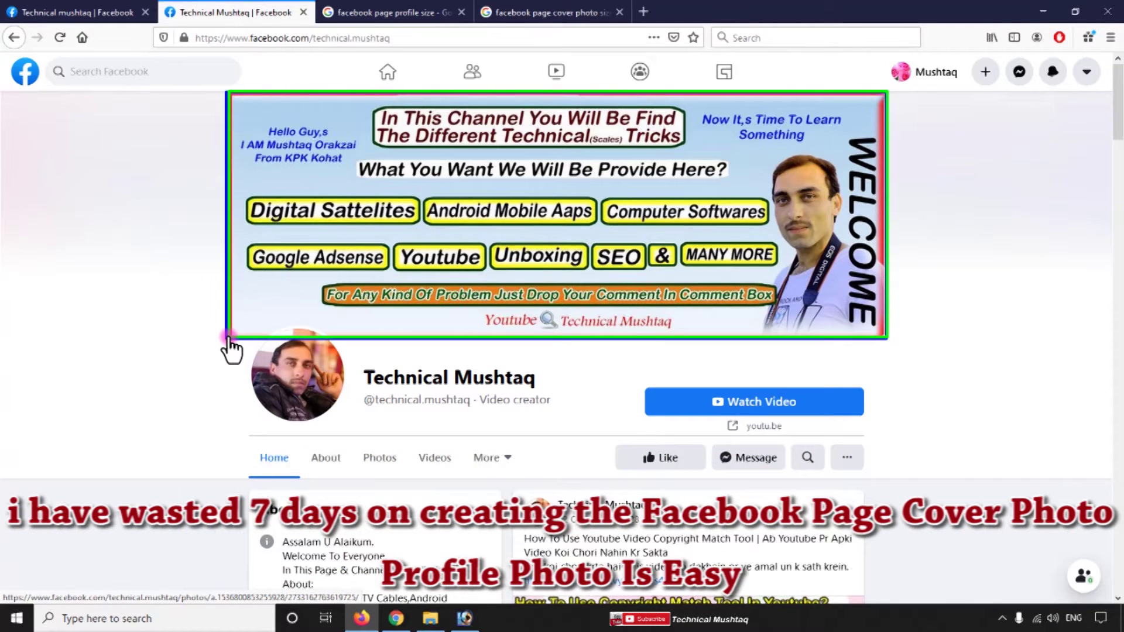
drag(345, 113, 255, 173)
mouse_move(673, 101)
mouse_down()
mouse_move(534, 153)
mouse_move(384, 181)
mouse_up()
drag(837, 101, 613, 162)
drag(762, 182, 339, 290)
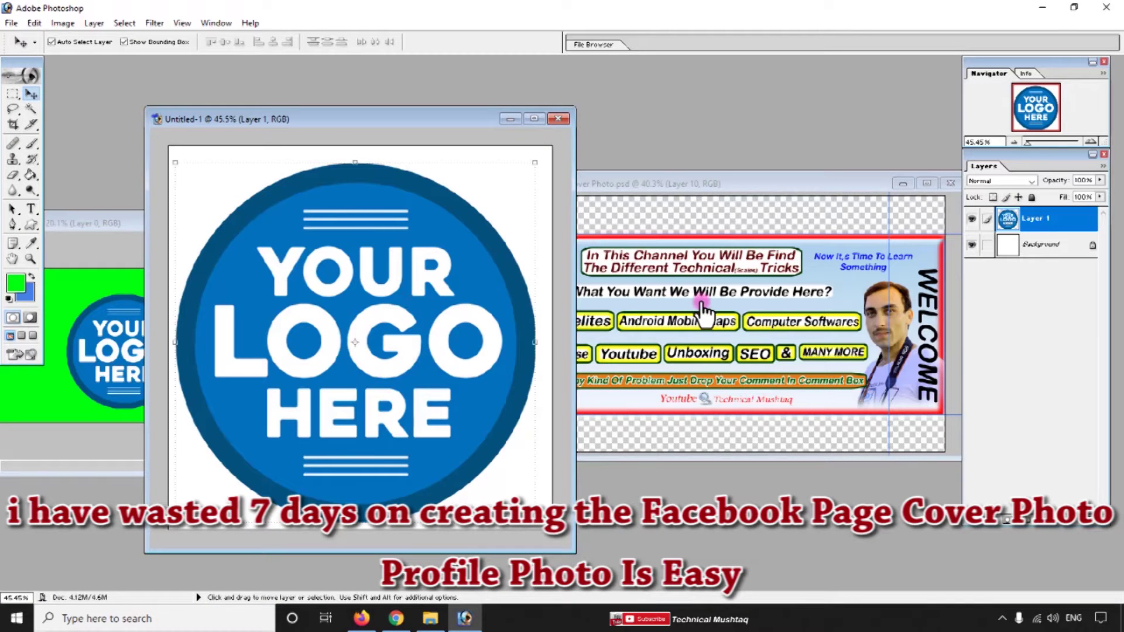
click(698, 296)
click(451, 205)
drag(448, 120, 336, 96)
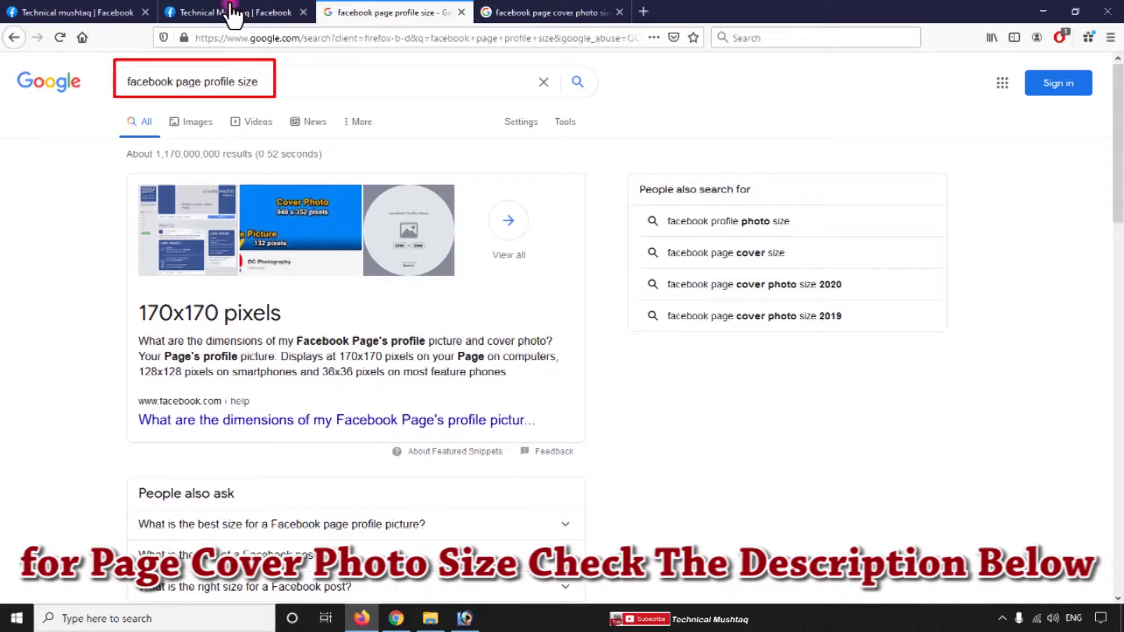
- Compare the example page with the Google results for Facebook page profile size and cover photo size
click(229, 13)
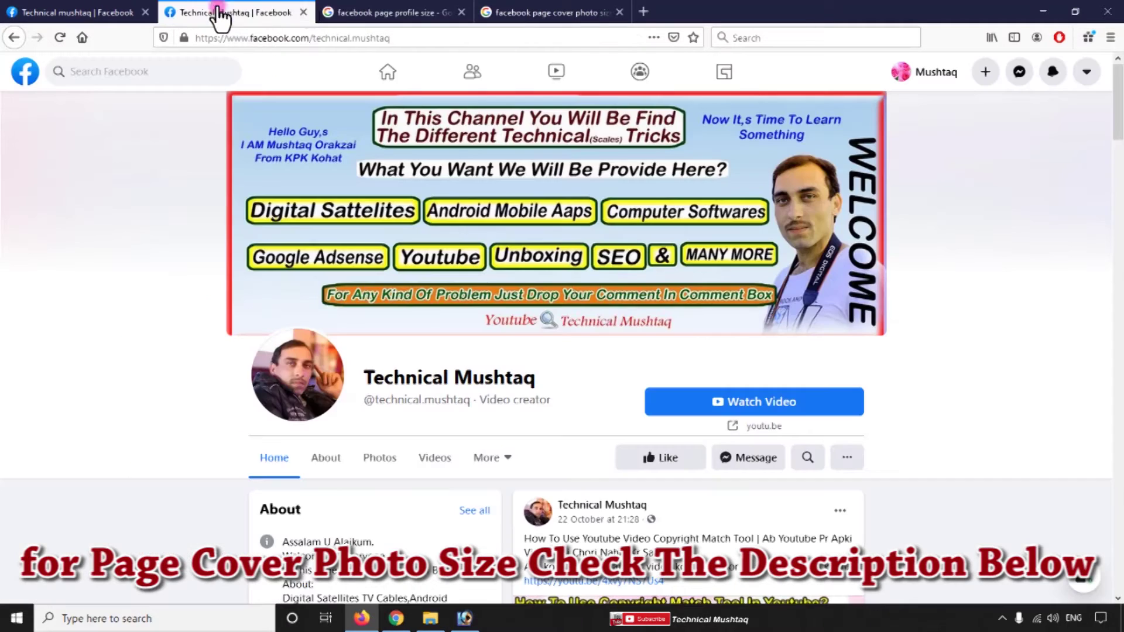
click(334, 12)
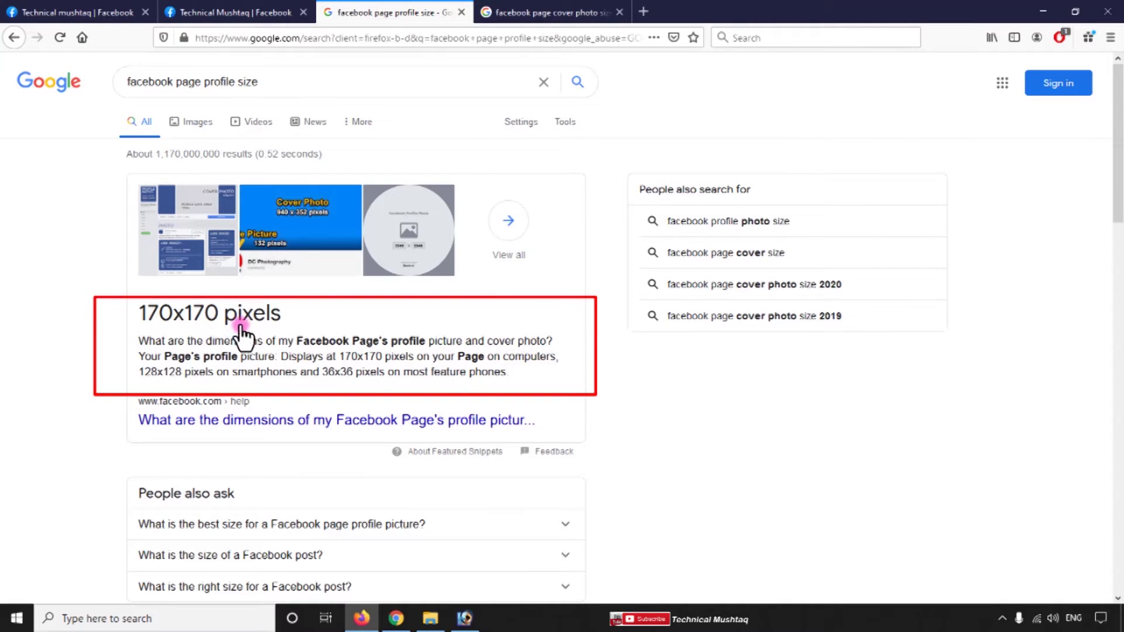
click(543, 11)
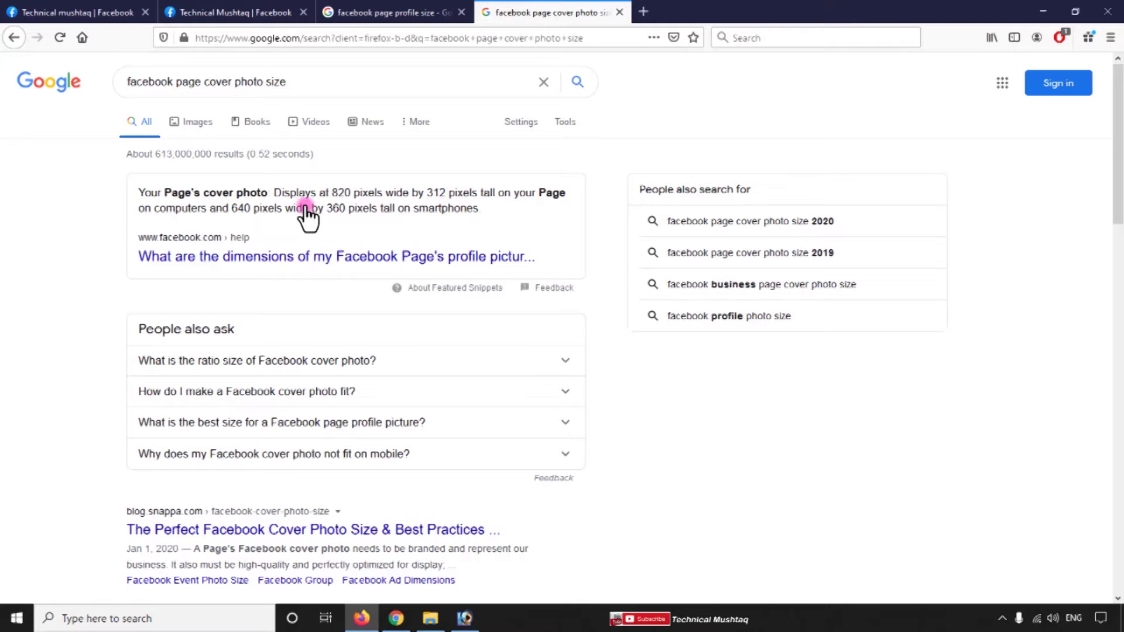
click(377, 12)
click(491, 12)
click(450, 15)
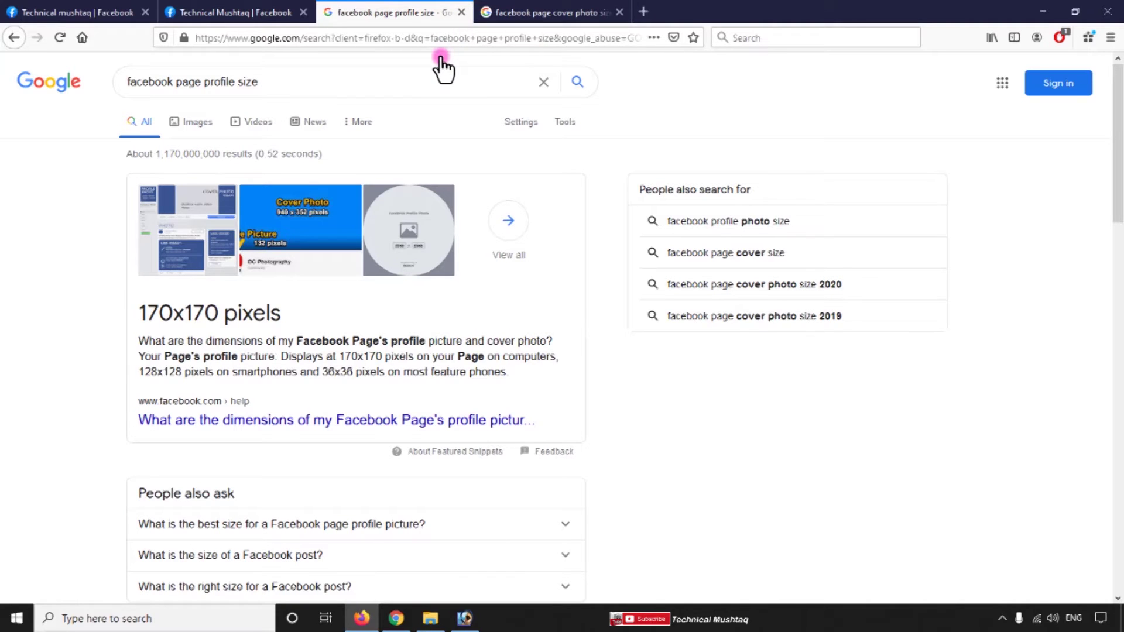
- Close both Google search results and return to the managed Facebook page that has no profile or cover photo
click(464, 12)
click(465, 11)
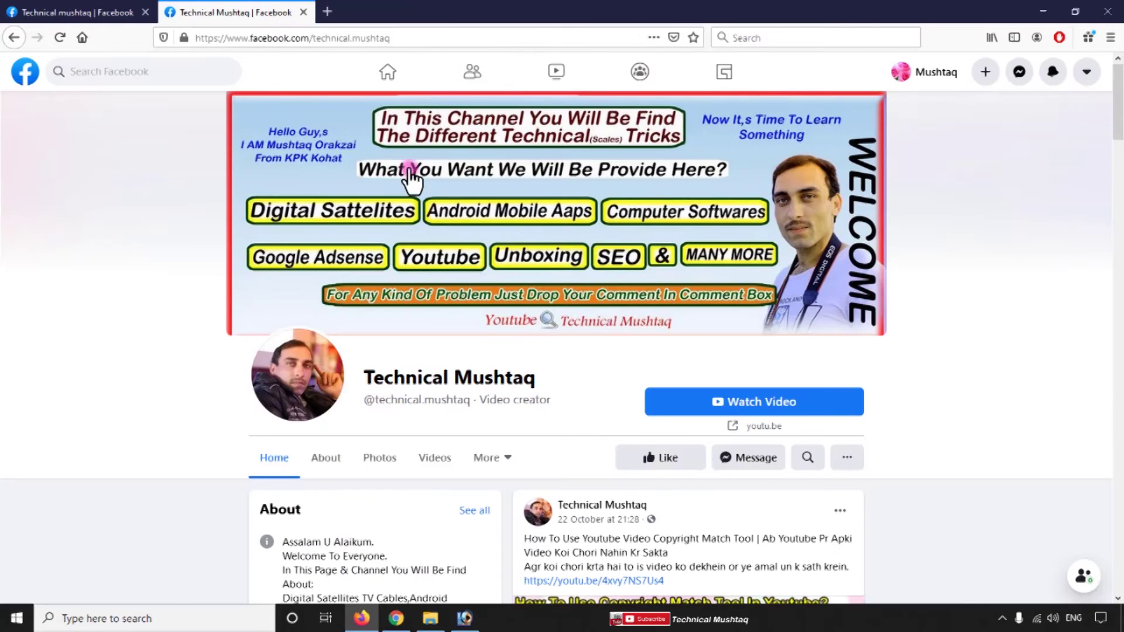
click(61, 12)
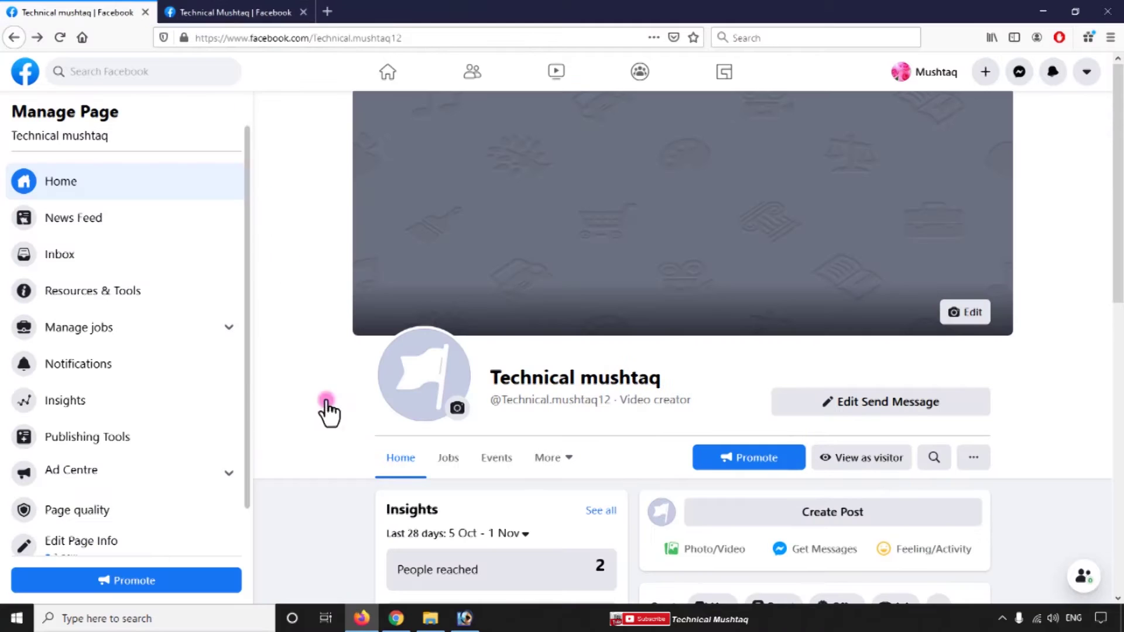
- Switch to Photoshop and arrange the logo and cover photo documents side by side, with the whole cover in view and Logo.psd active
click(363, 615)
click(464, 619)
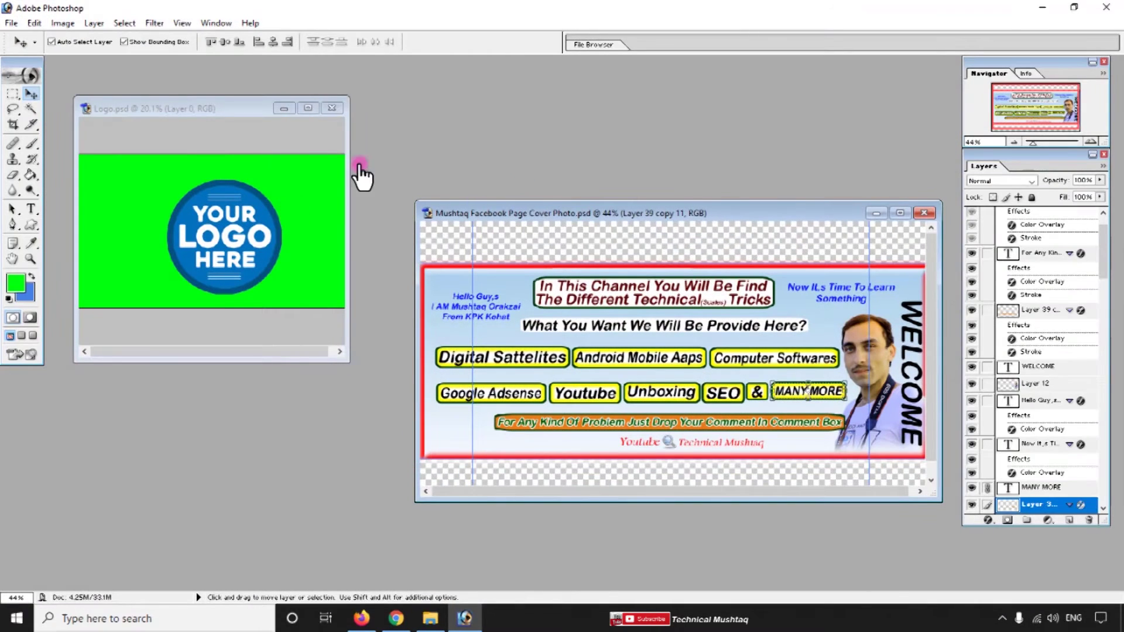
click(262, 117)
click(513, 216)
drag(513, 215, 452, 190)
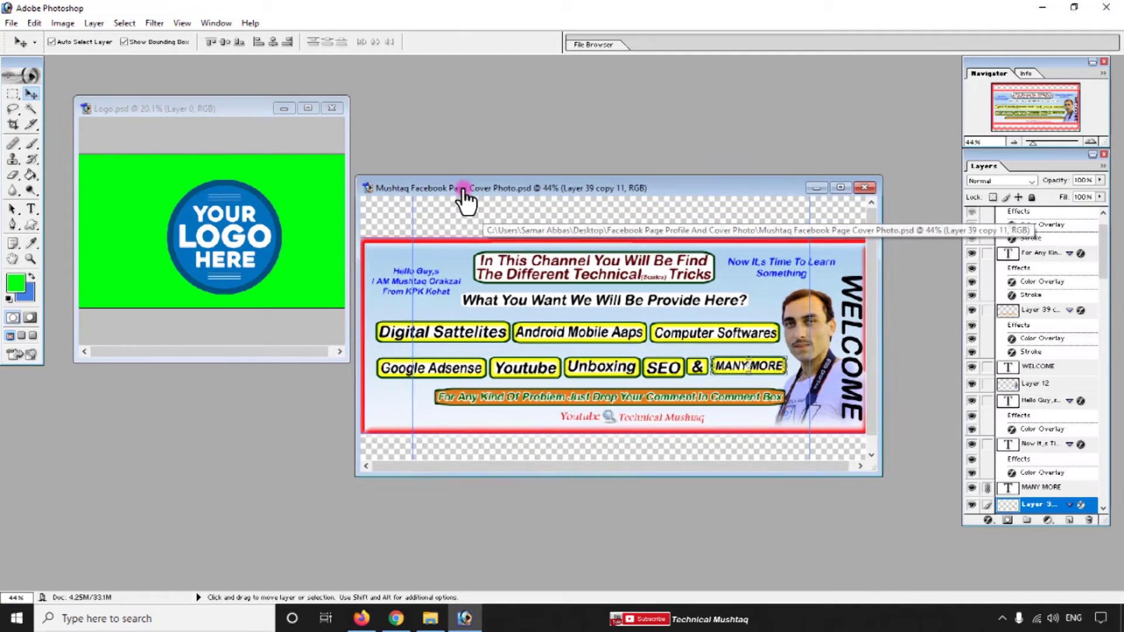
click(1015, 142)
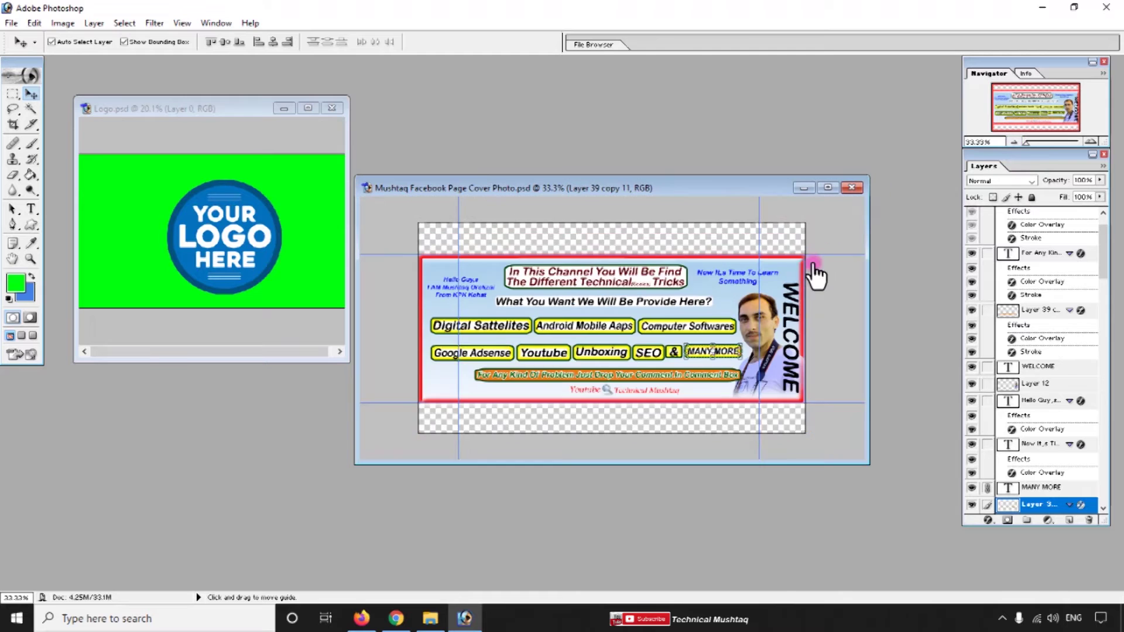
click(739, 287)
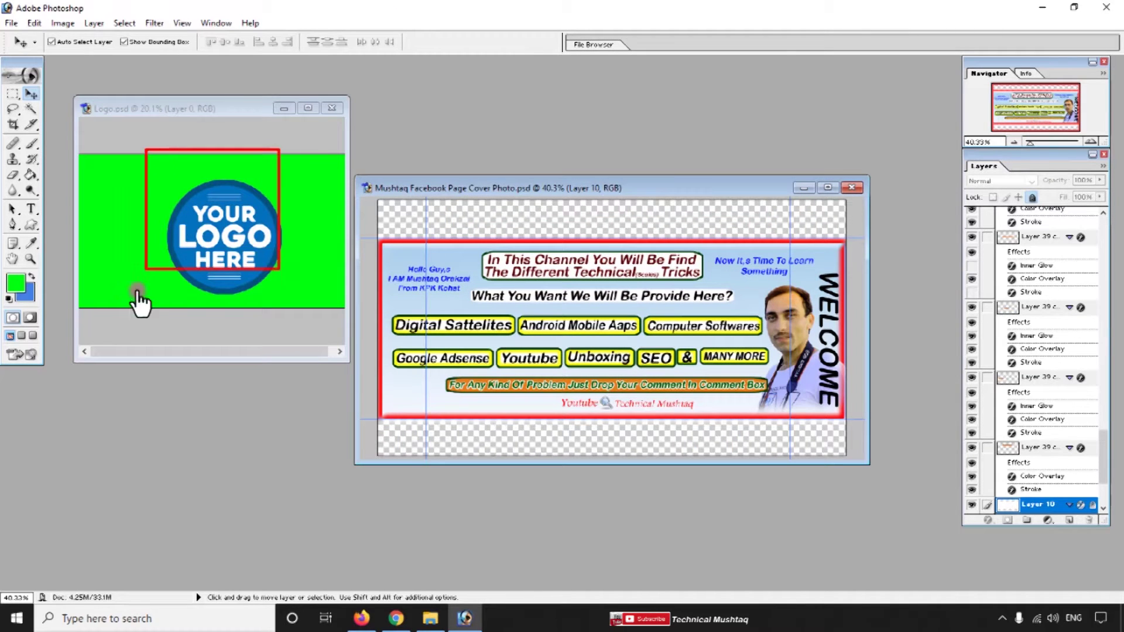
click(136, 110)
drag(134, 110, 153, 124)
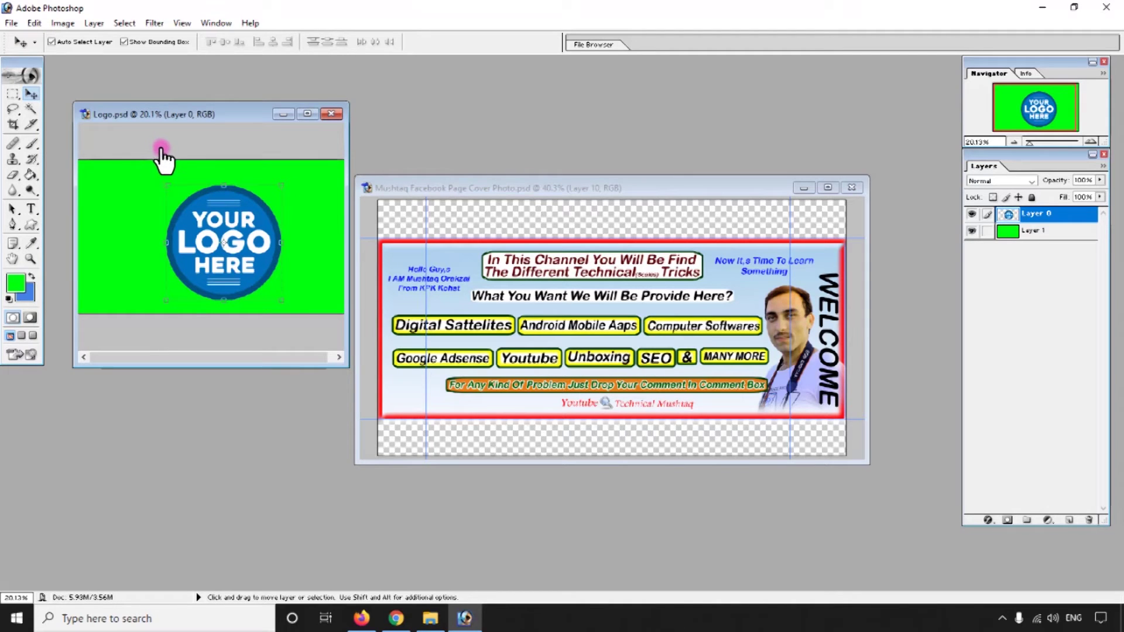
- Start a new document and set its width and height units to inches
key(ctrl+n)
double_click(538, 277)
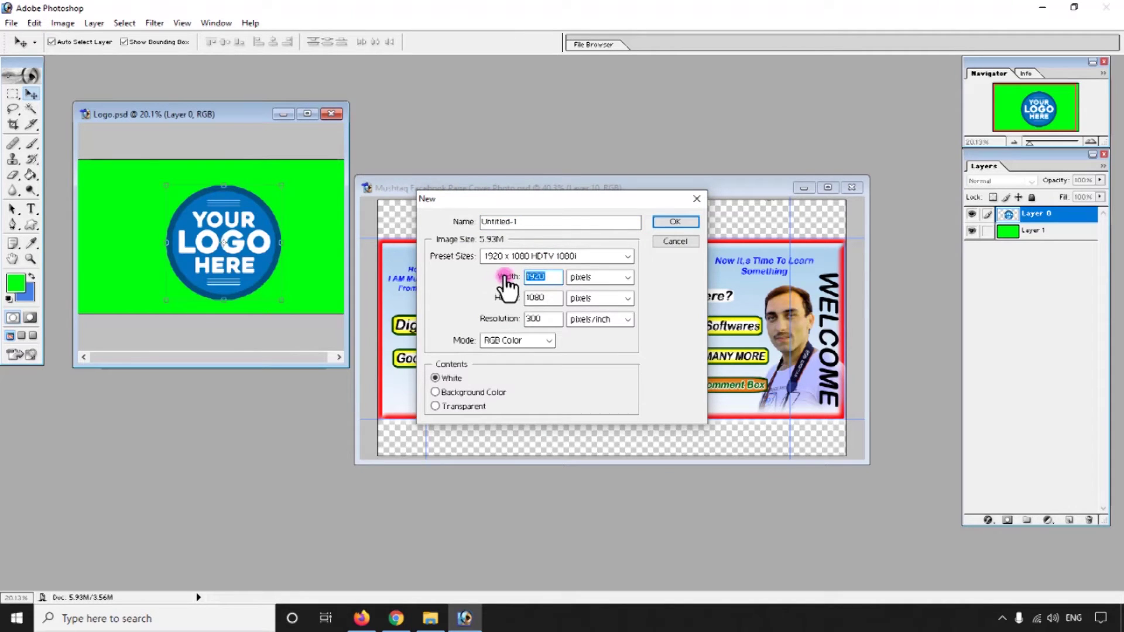
text(4)
double_click(539, 297)
text(4)
click(603, 279)
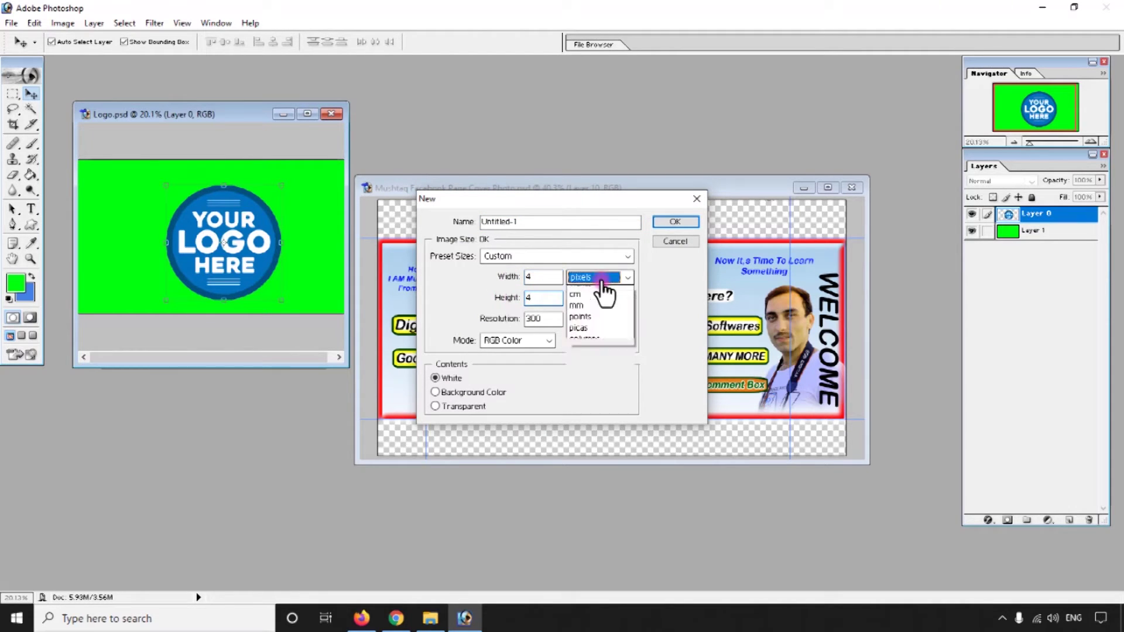
click(591, 300)
click(590, 299)
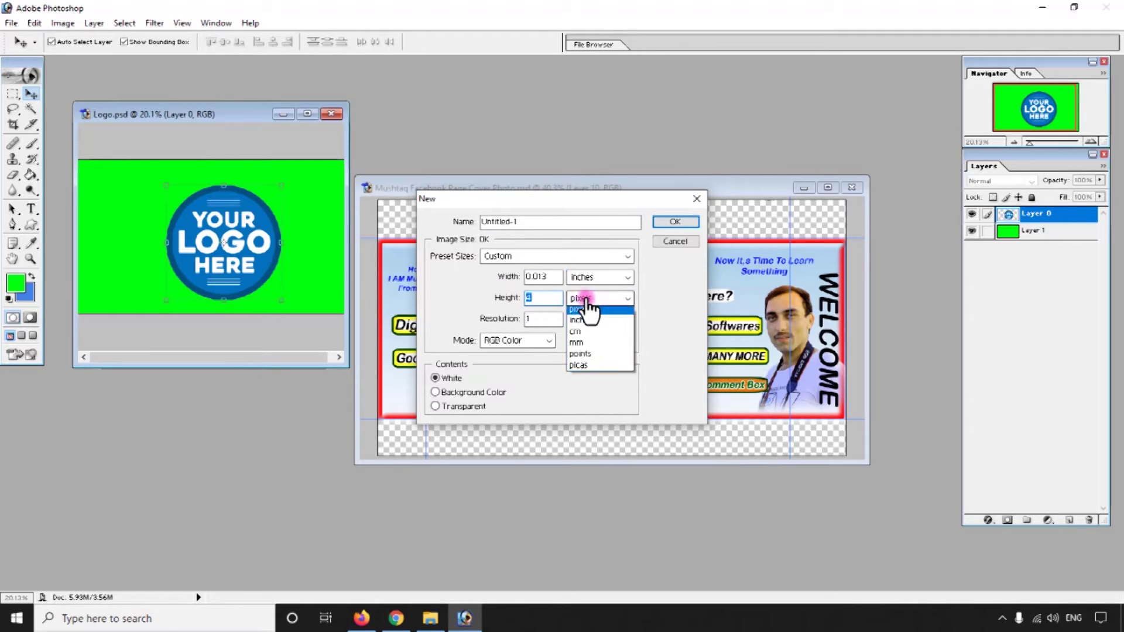
click(582, 320)
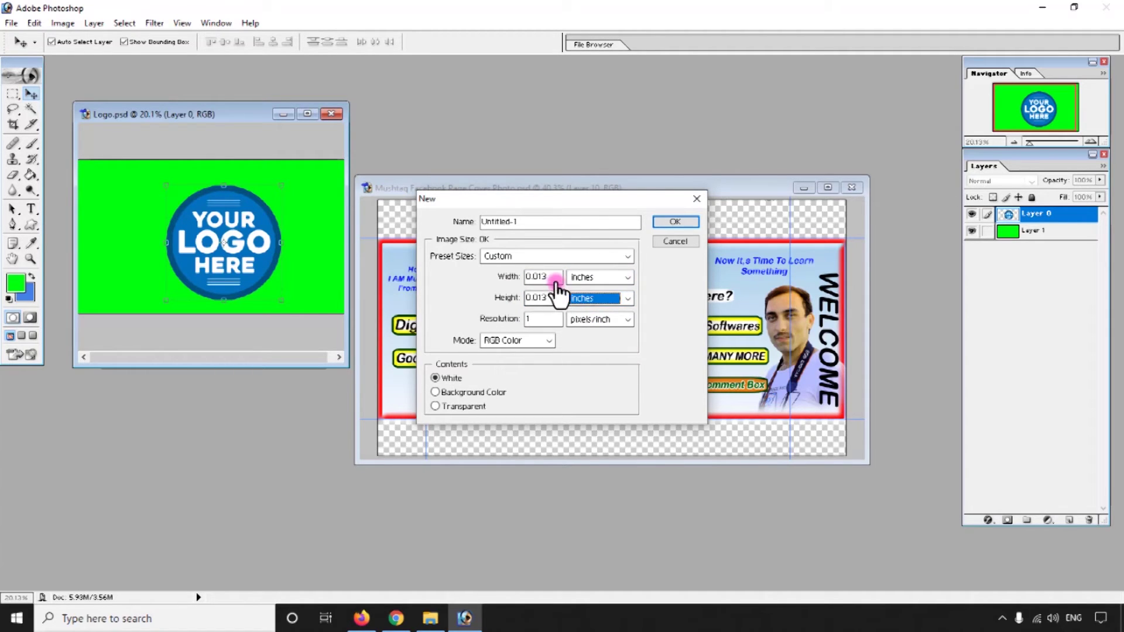
- Create the new document at 4 by 4 inches with a resolution of 300 pixels/inch
double_click(536, 277)
text(4)
double_click(547, 299)
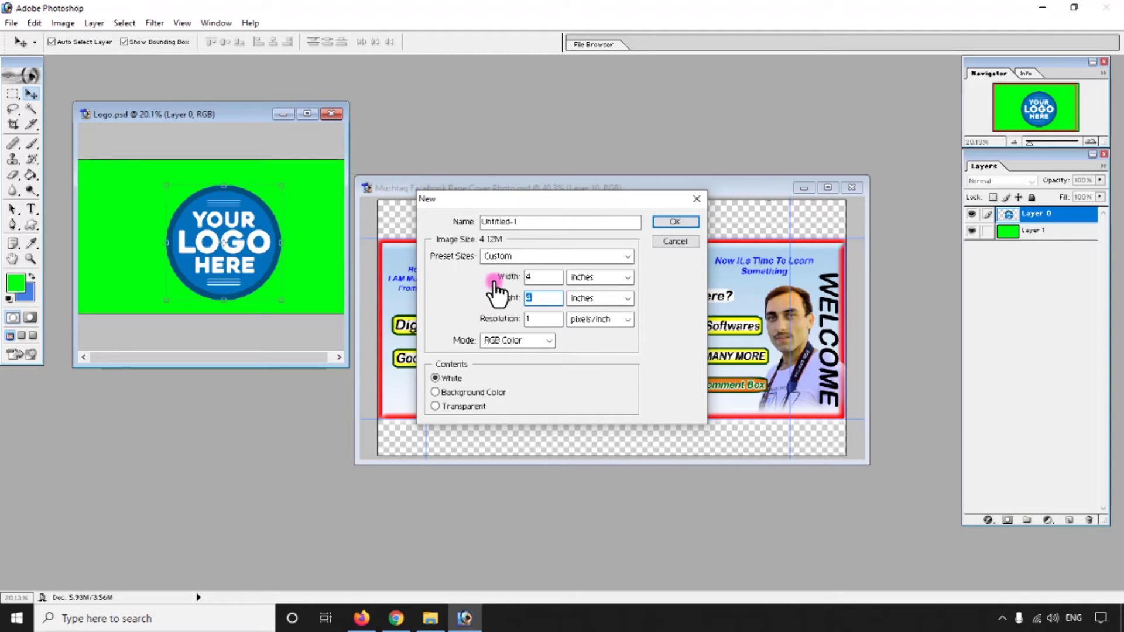
double_click(544, 321)
text(300)
click(659, 222)
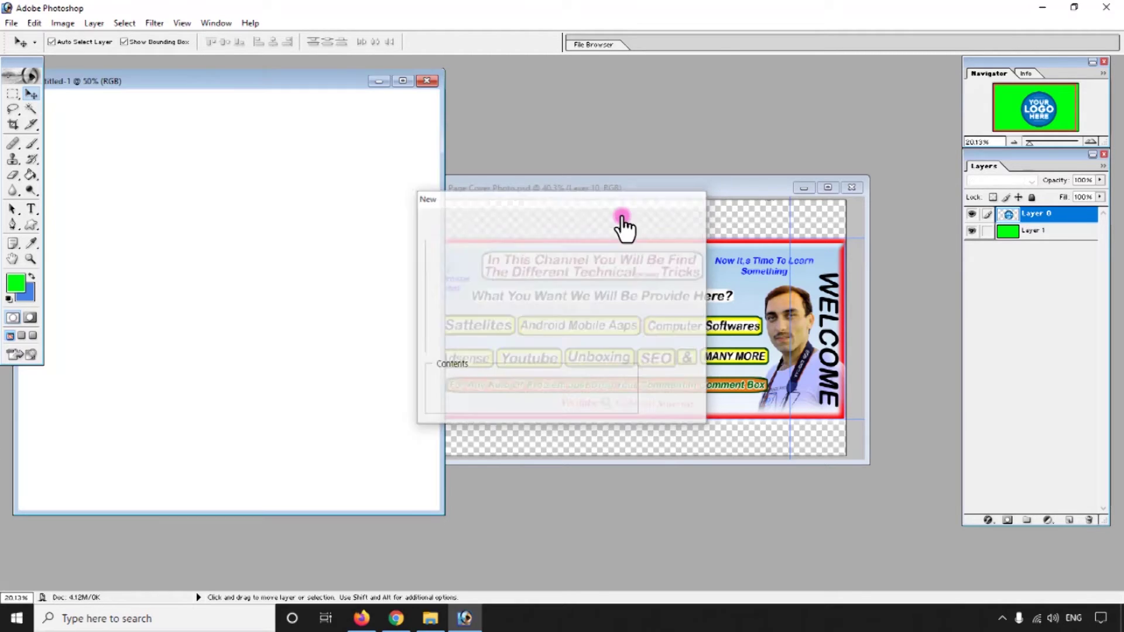
- Copy the round logo from Logo.psd into the new blank document
drag(218, 88, 356, 125)
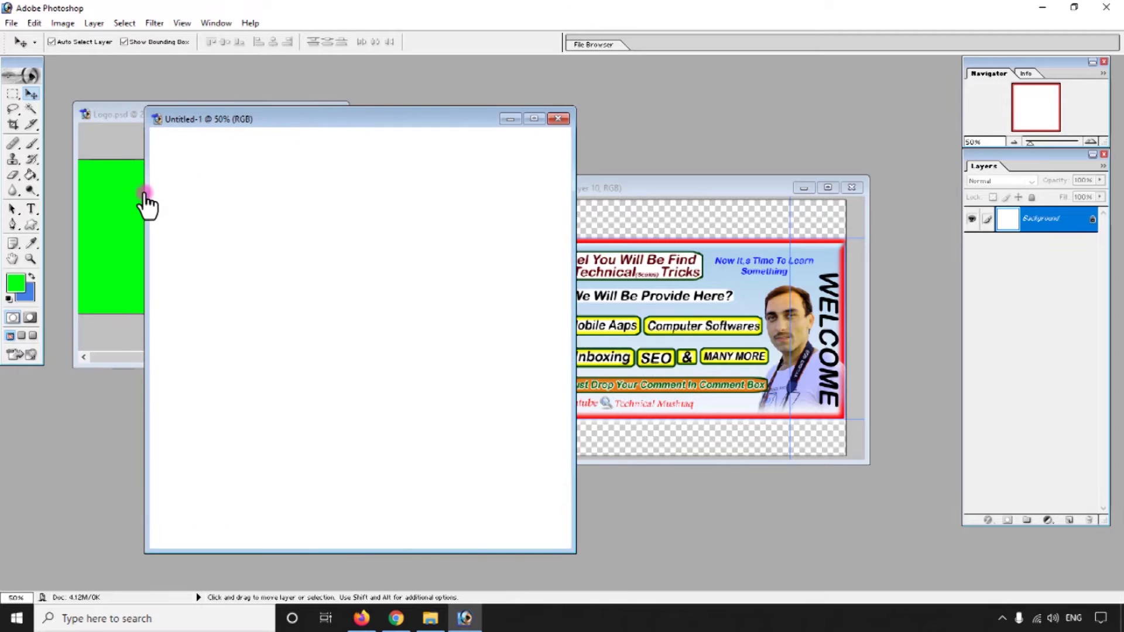
click(146, 202)
drag(236, 224, 390, 272)
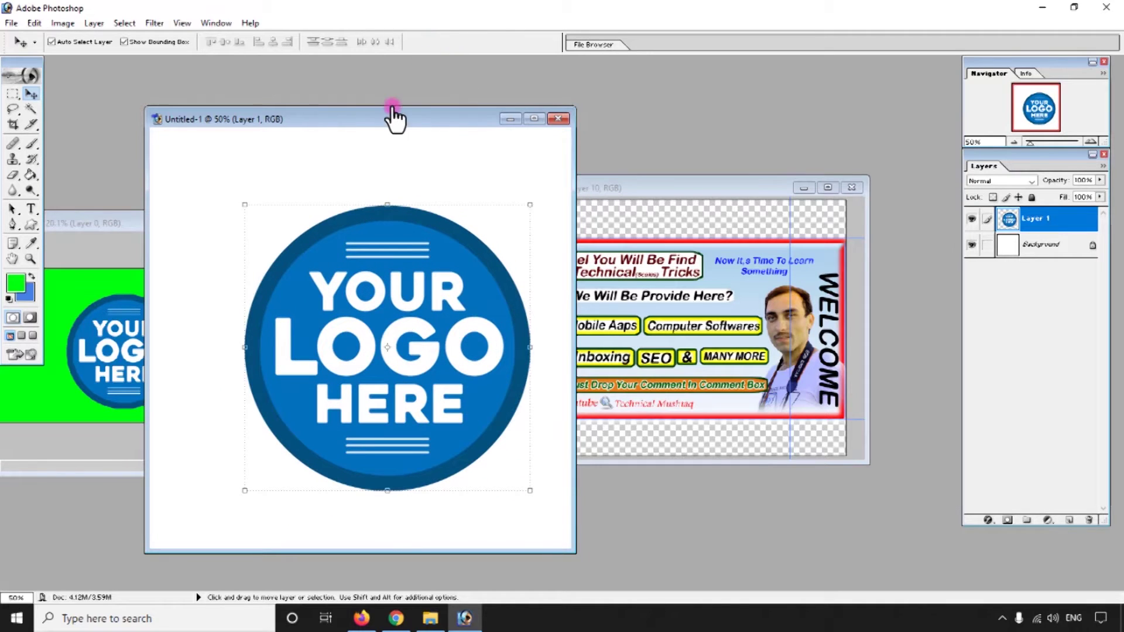
- Enlarge the logo proportionally and centre it so that it almost fills the square canvas
double_click(392, 119)
drag(484, 244, 495, 262)
drag(678, 216, 728, 147)
drag(417, 462, 407, 481)
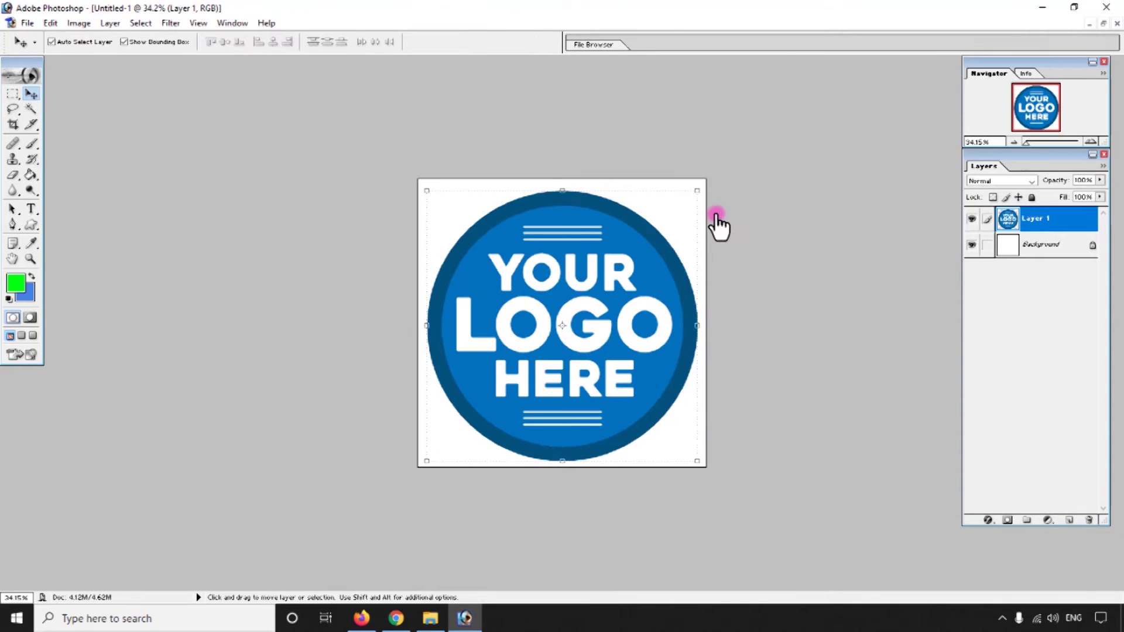
- Add a red Stroke layer style around the logo and maximise the document window
click(110, 23)
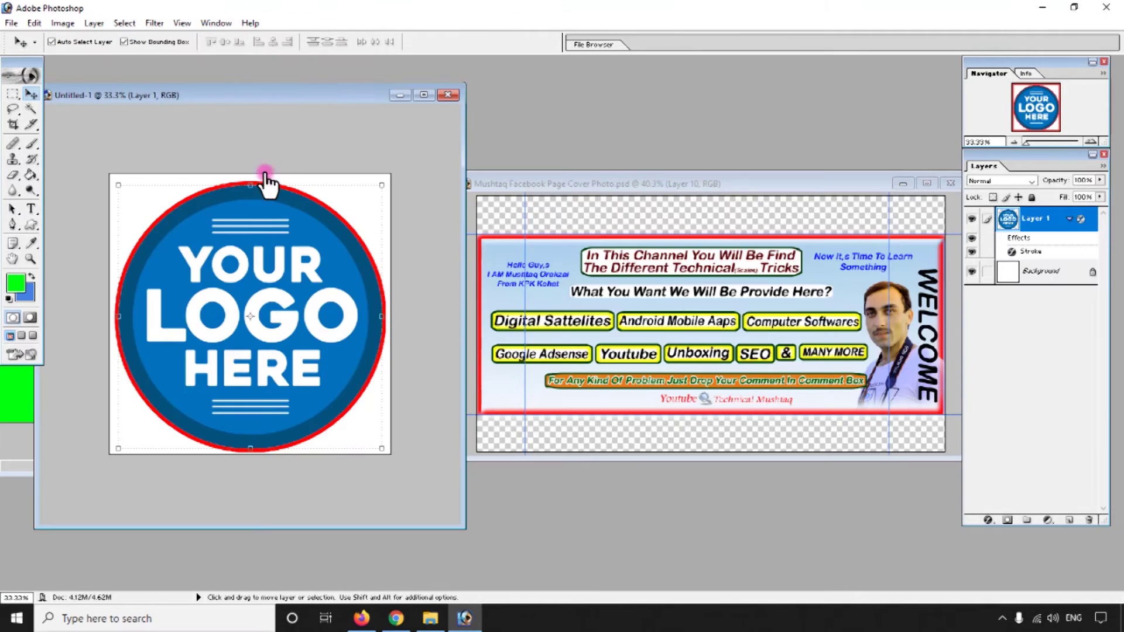
drag(281, 106, 367, 105)
double_click(367, 105)
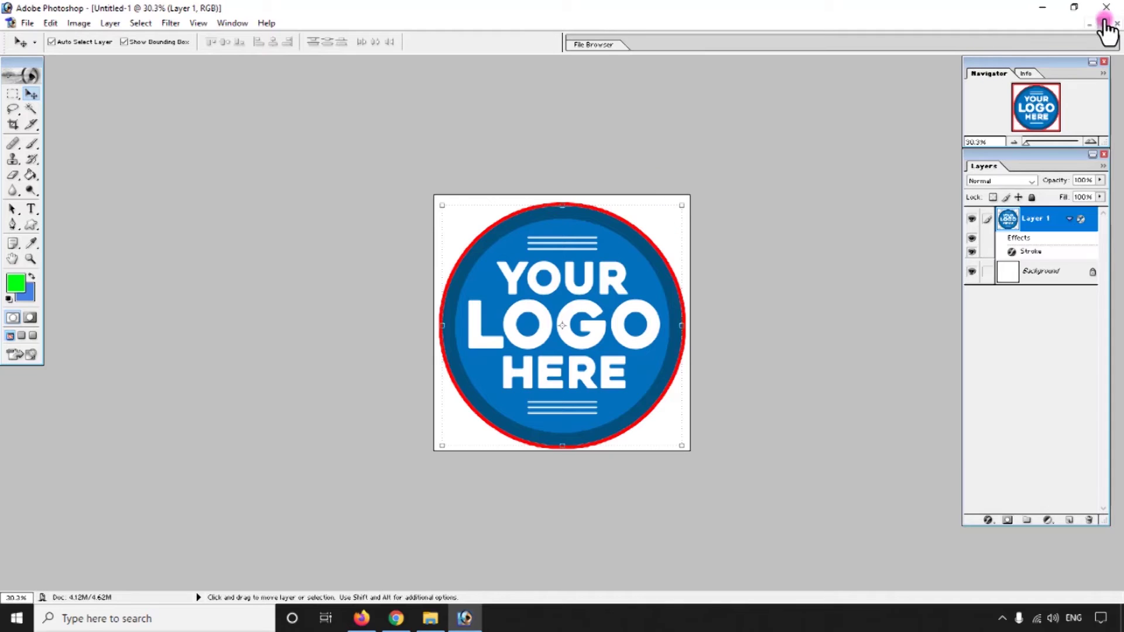
- Restore the new document to a floating window and close Logo.psd
click(1104, 23)
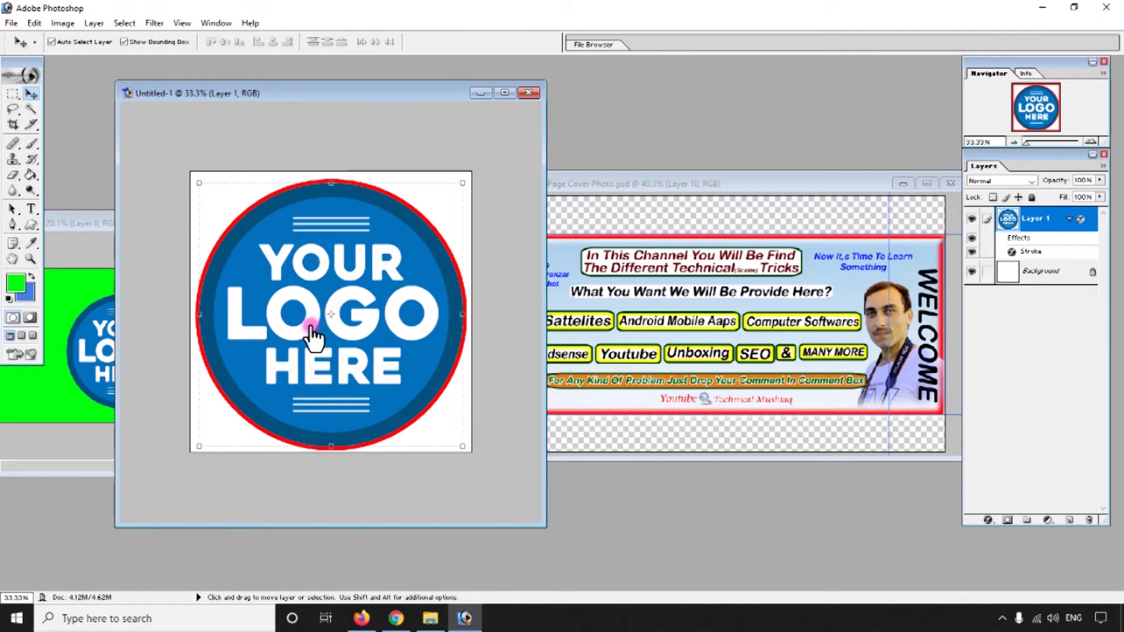
click(107, 316)
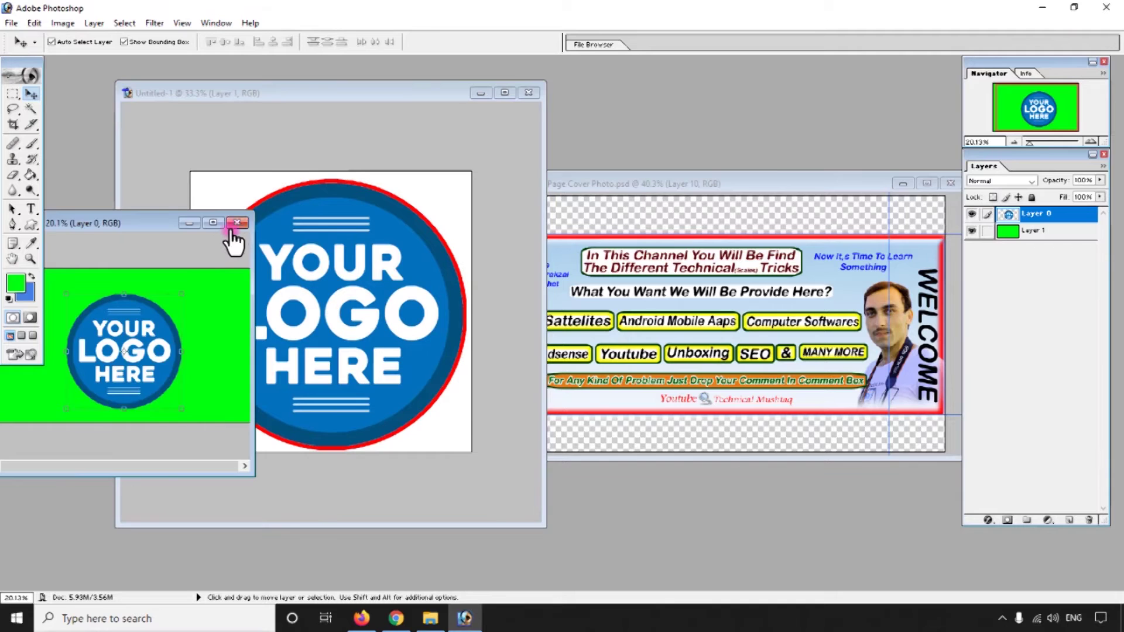
click(236, 255)
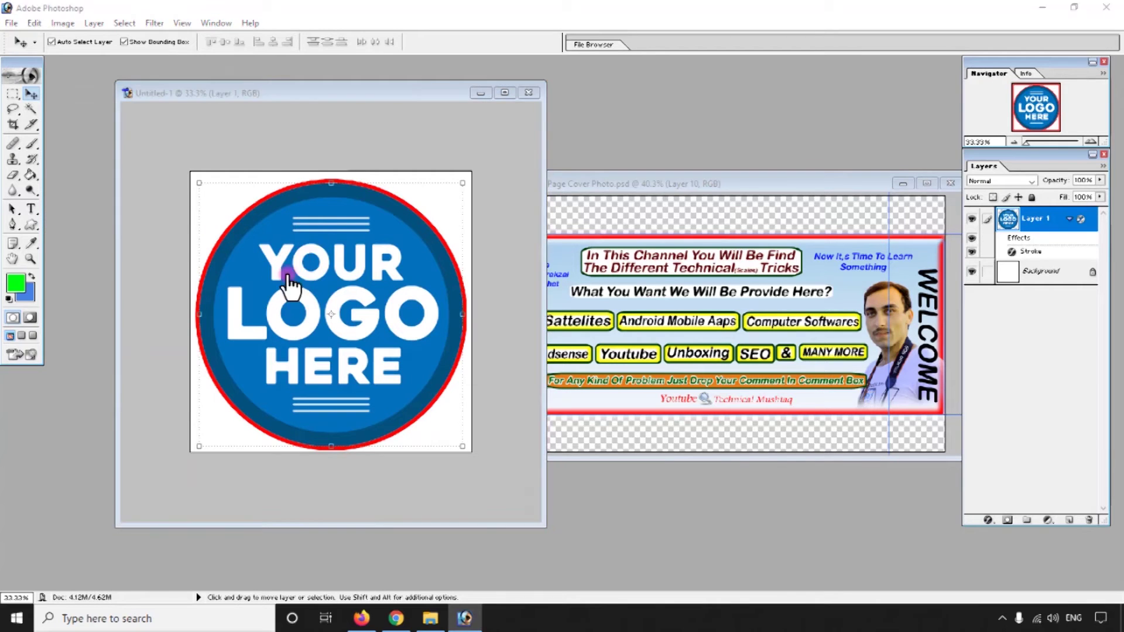
- Save the logo image as a maximum-quality JPEG named 1 in the Facebook Page Profile And Cover Photo folder
key(ctrl+shift+s)
click(201, 431)
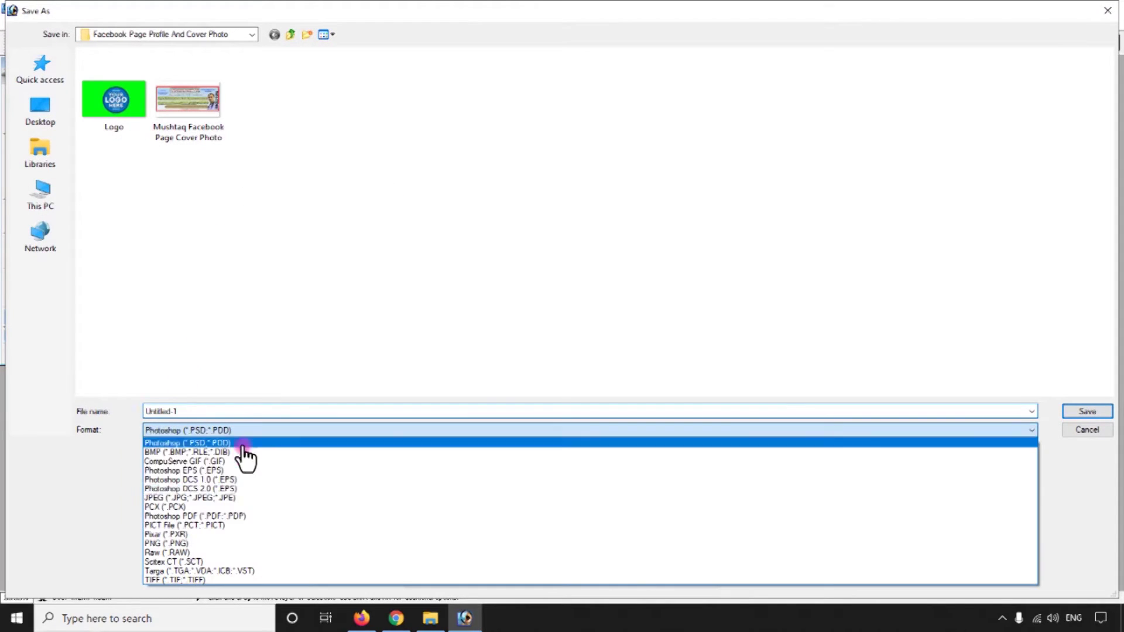
click(233, 498)
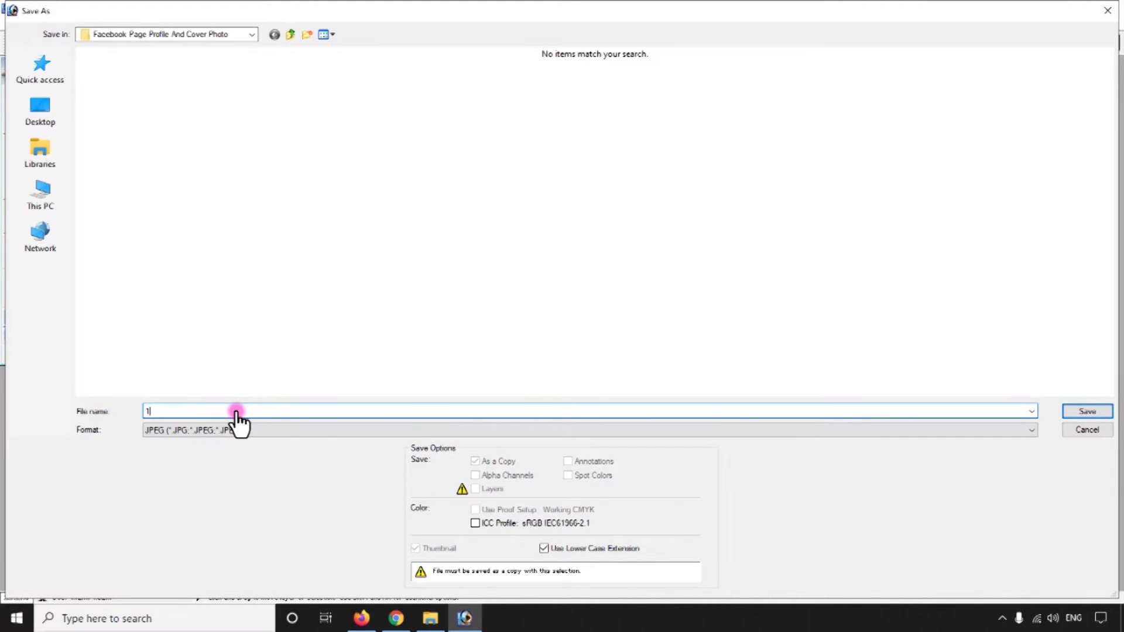
click(1077, 412)
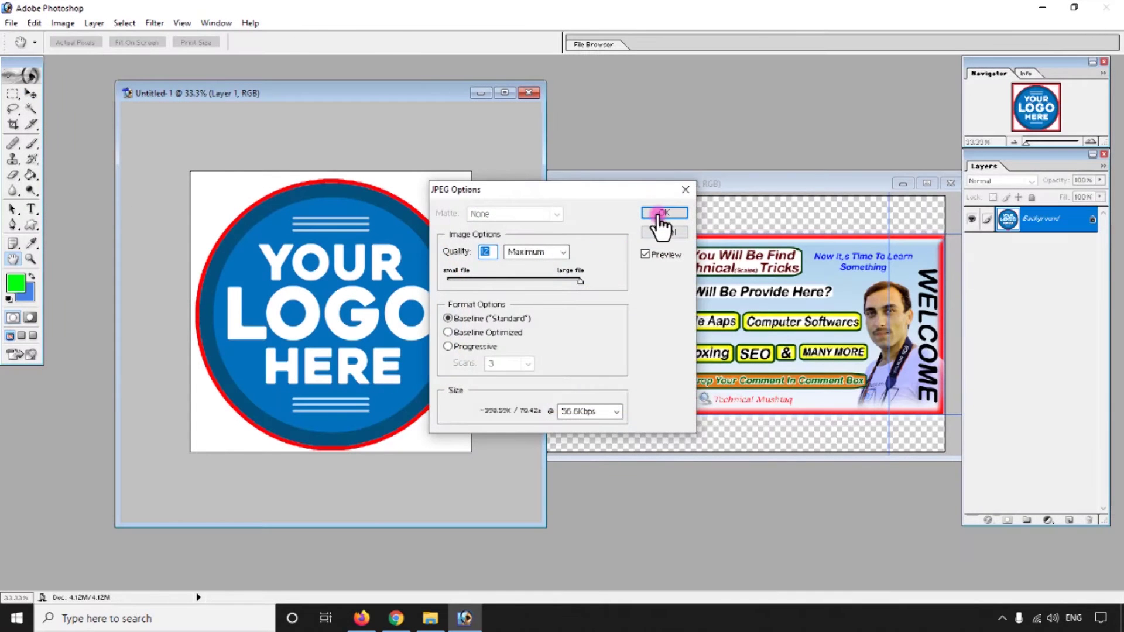
click(648, 224)
- Switch to the Facebook page in Firefox and upload image 1 for its profile picture
click(362, 619)
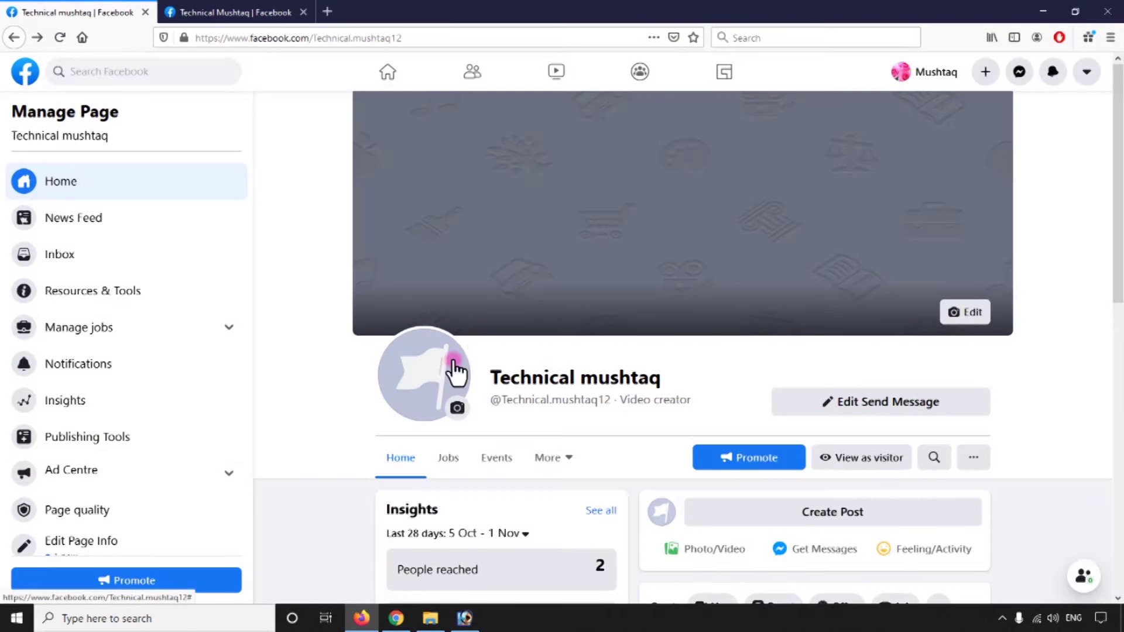
click(221, 12)
click(35, 13)
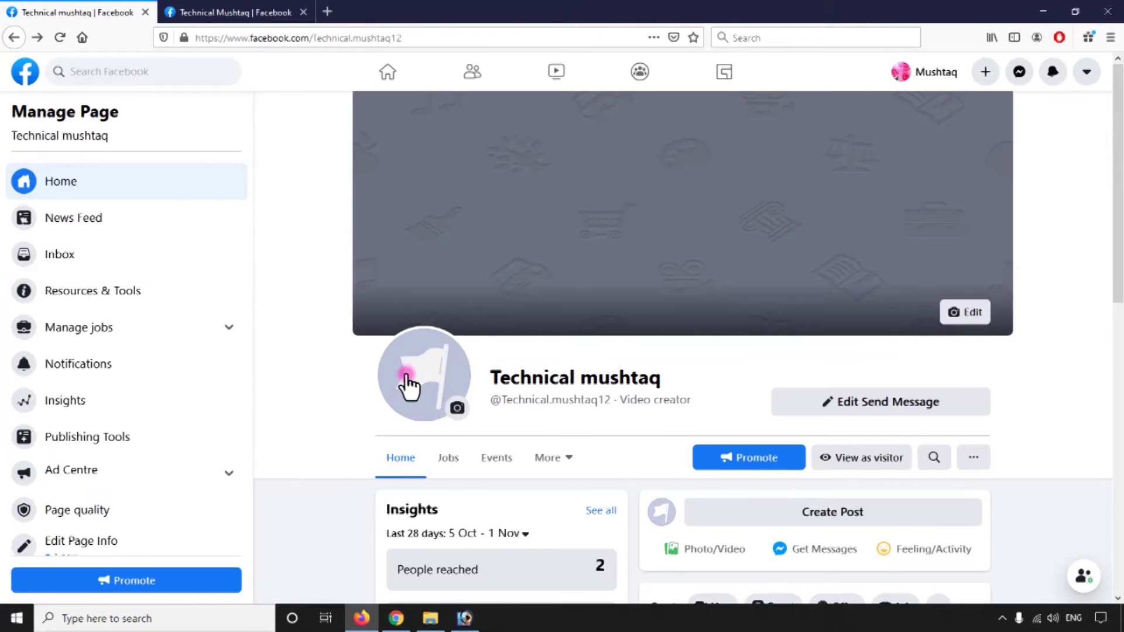
click(457, 407)
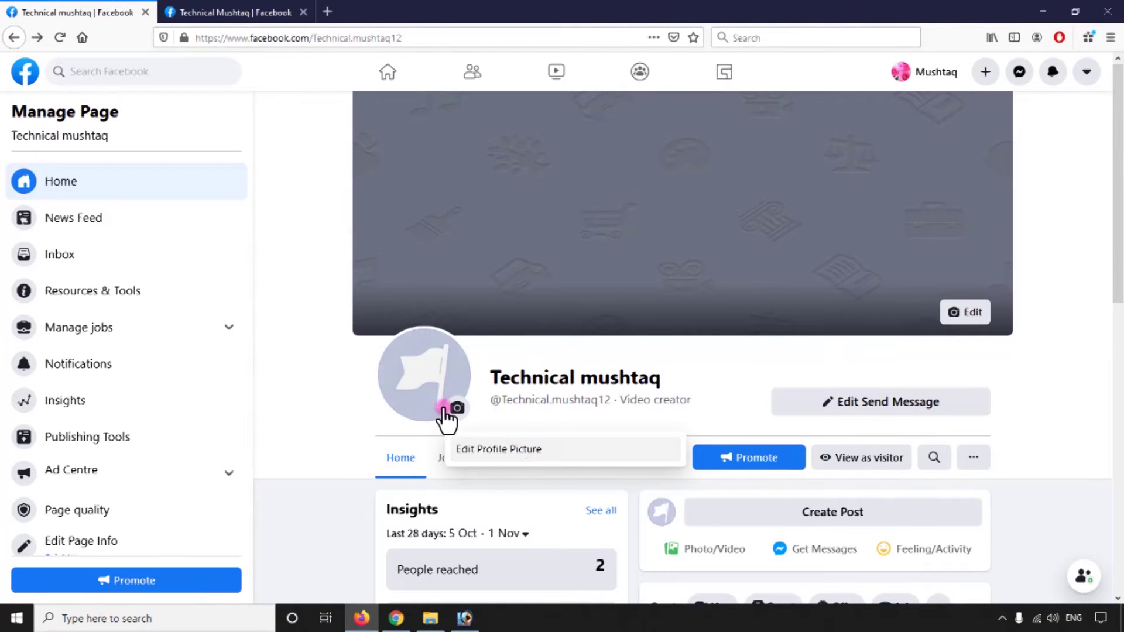
click(486, 451)
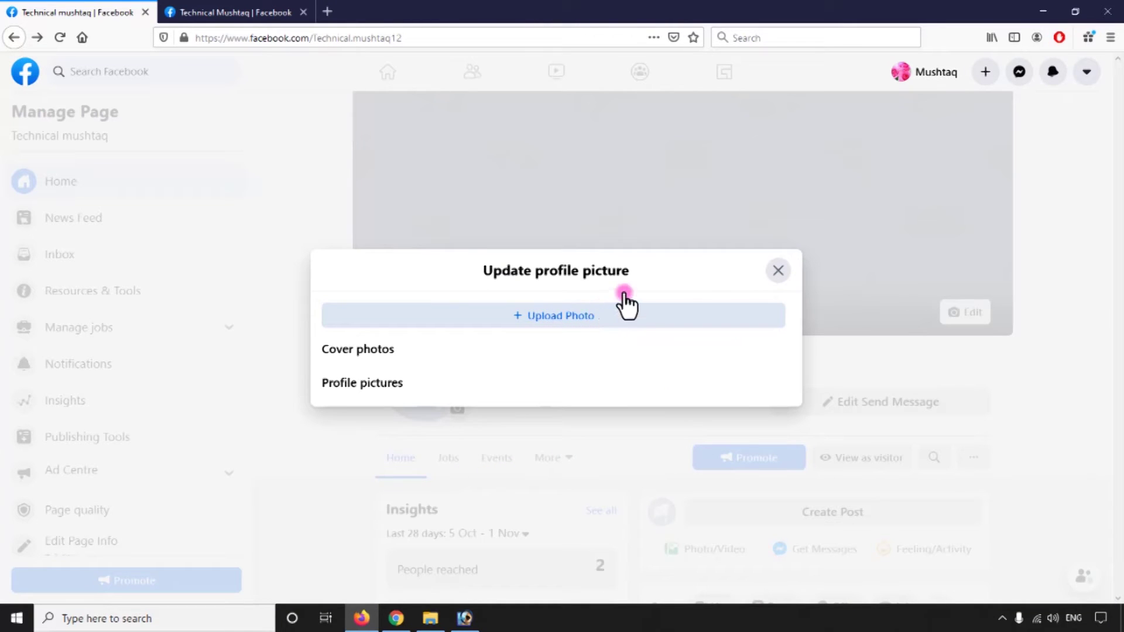
click(537, 317)
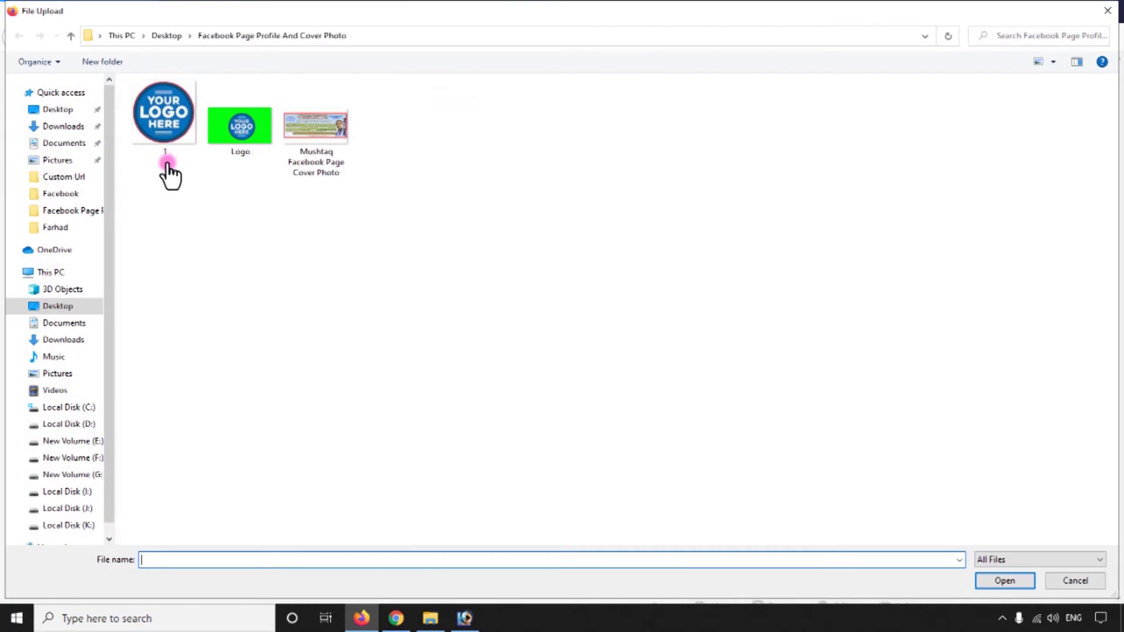
click(153, 132)
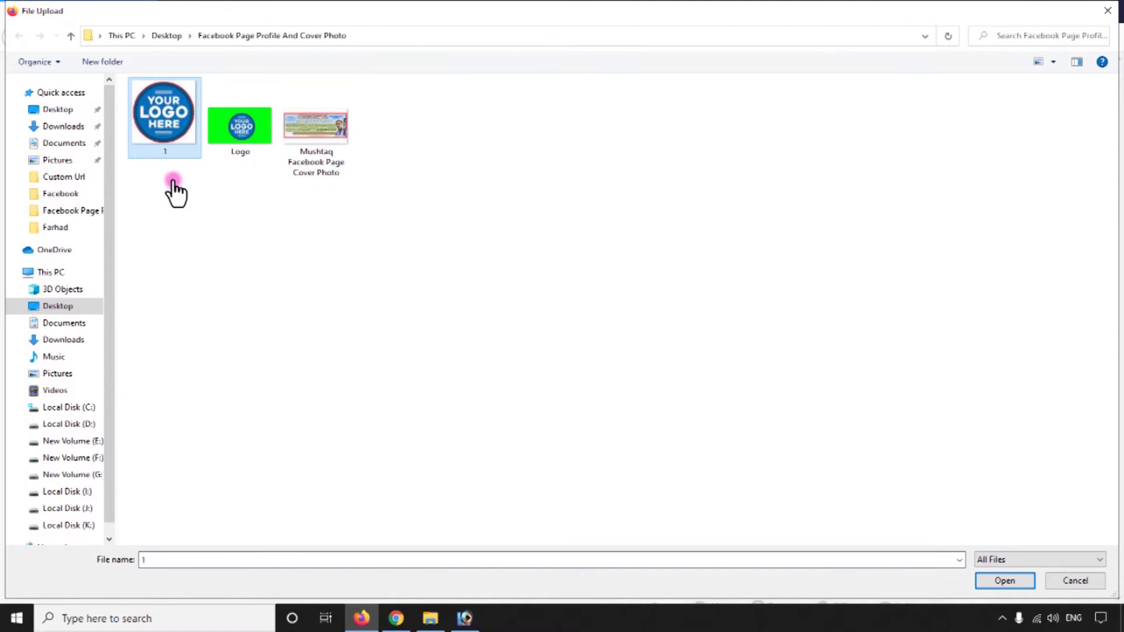
right_click(158, 141)
click(176, 146)
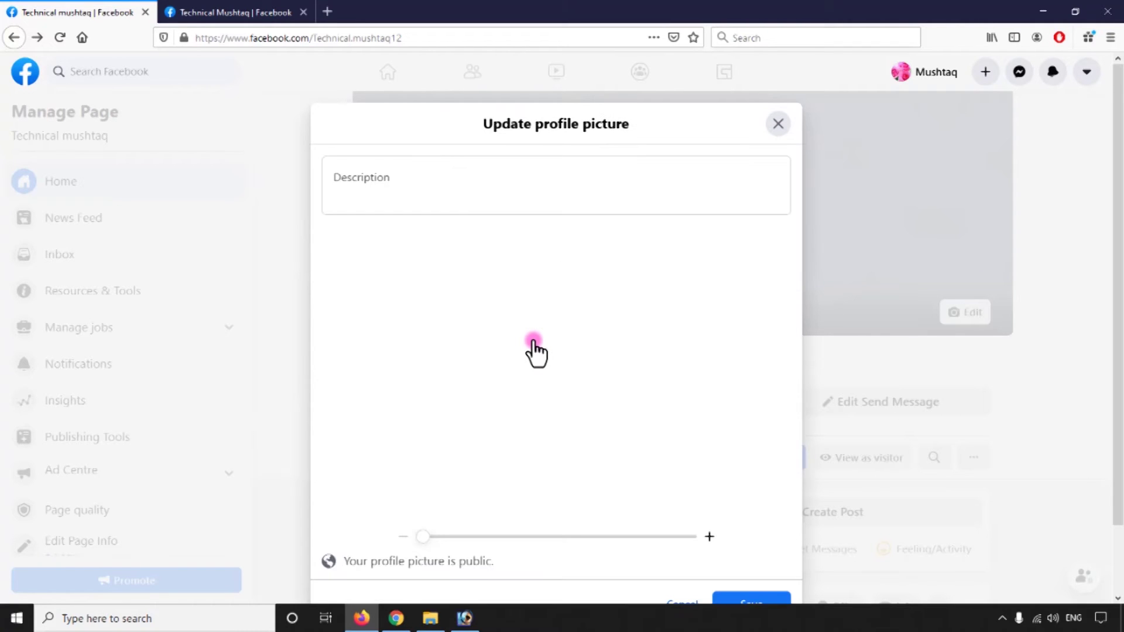
- Save the uploaded logo as the page's profile picture at the minimum zoom
drag(422, 535, 394, 546)
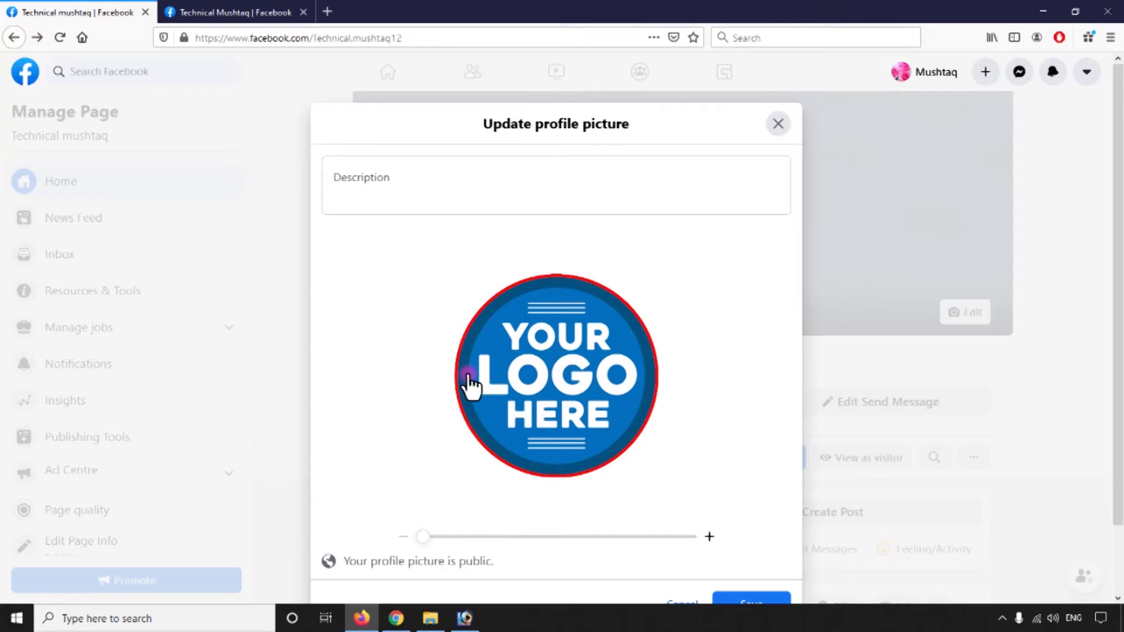
scroll(721, 459, down, 2)
drag(430, 471, 347, 467)
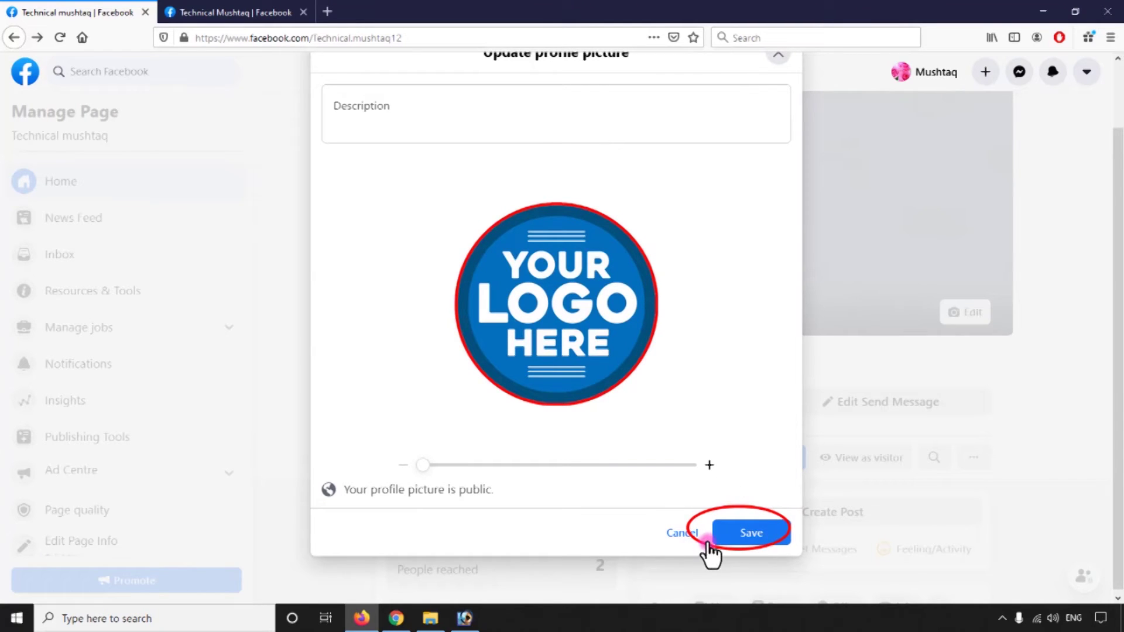
click(754, 536)
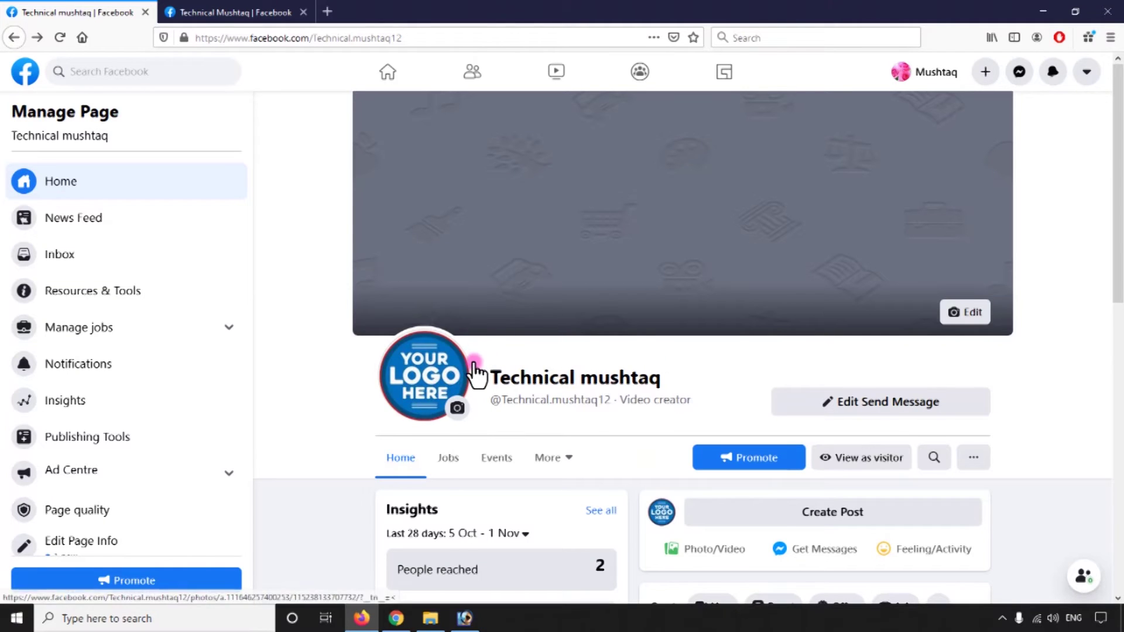
drag(522, 298, 341, 462)
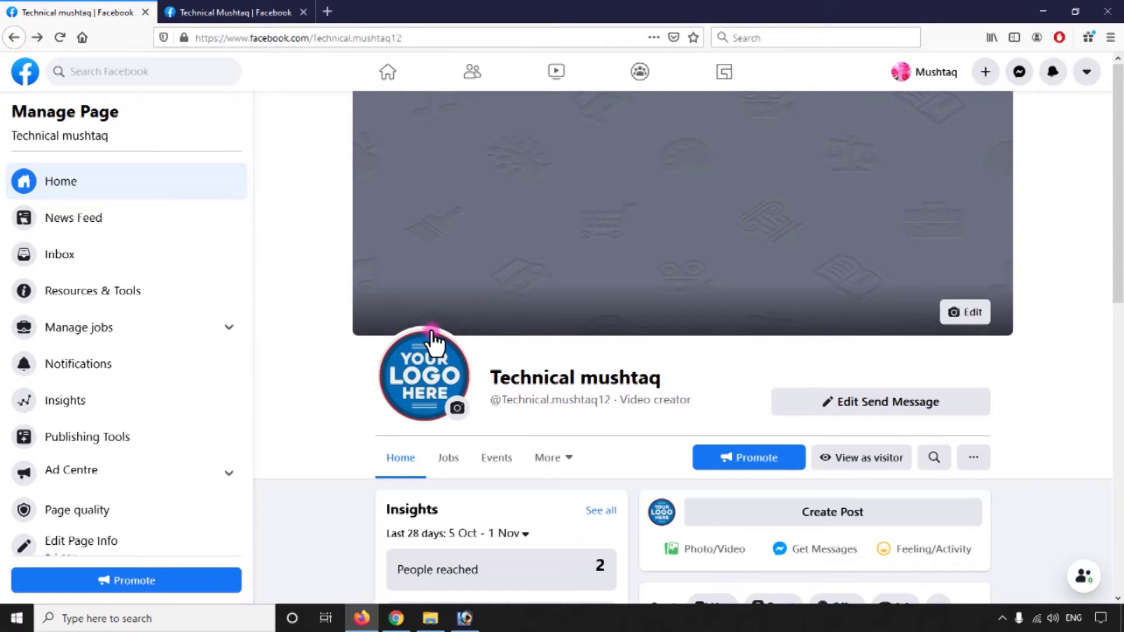
- Switch to Photoshop, maximise the cover photo document and check the design area between the horizontal guides
click(464, 619)
double_click(627, 179)
scroll(464, 224, up, 4)
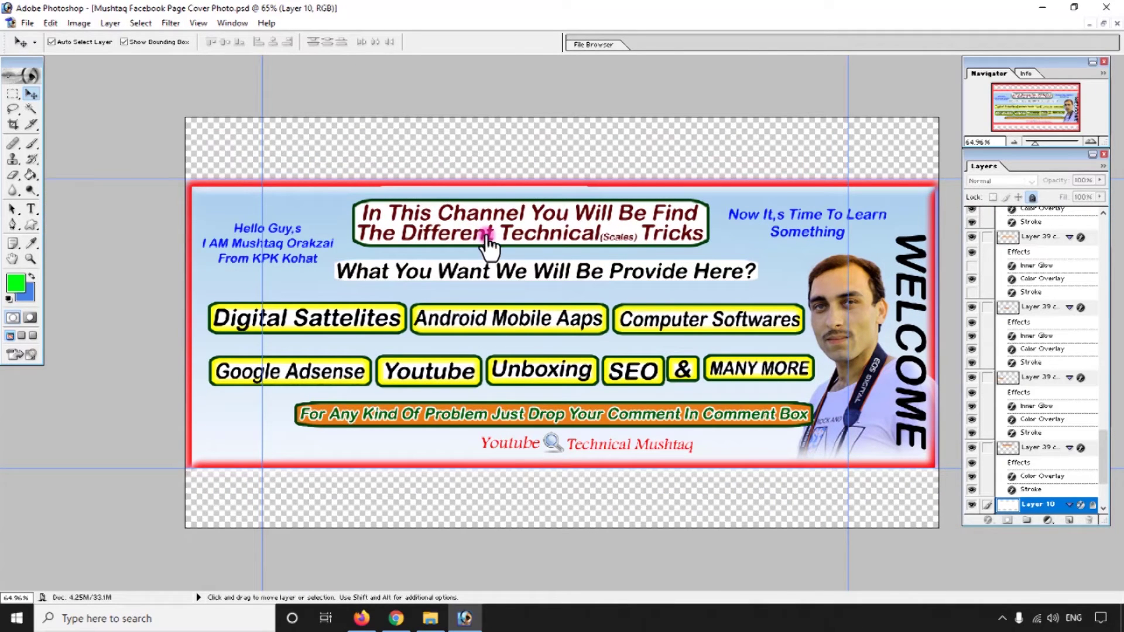
scroll(535, 226, down, 1)
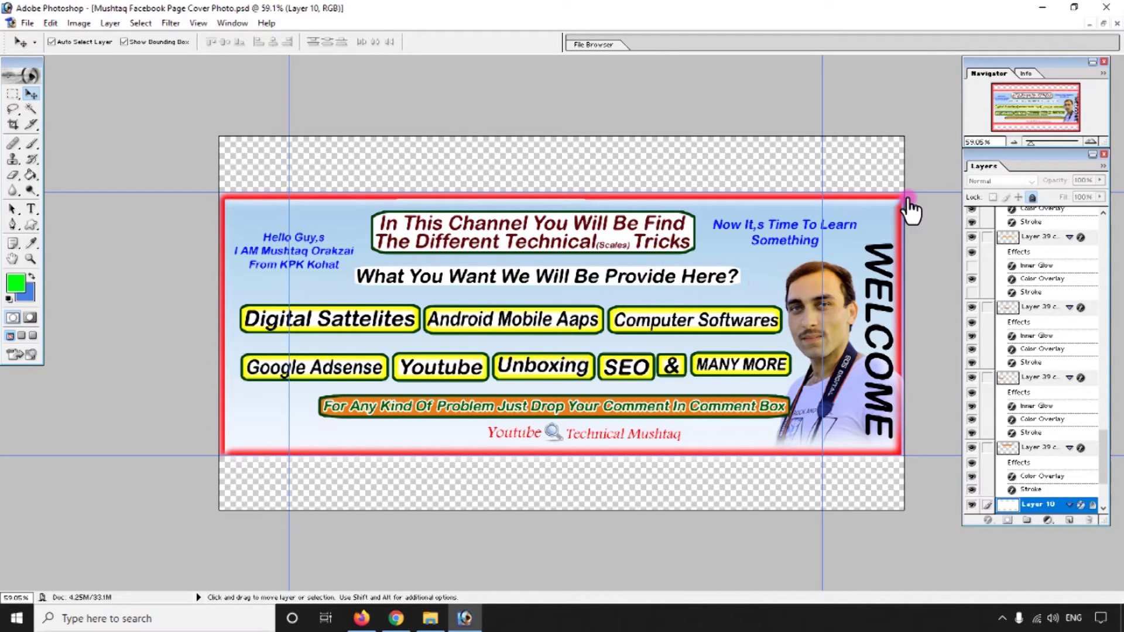
drag(905, 198, 225, 455)
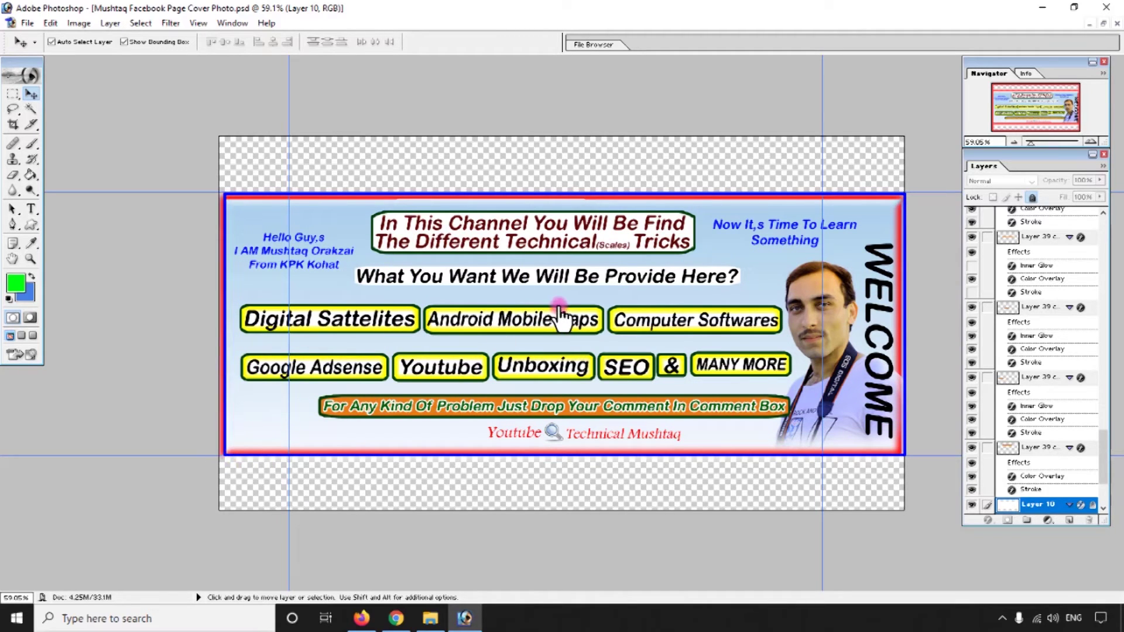
drag(903, 197, 219, 455)
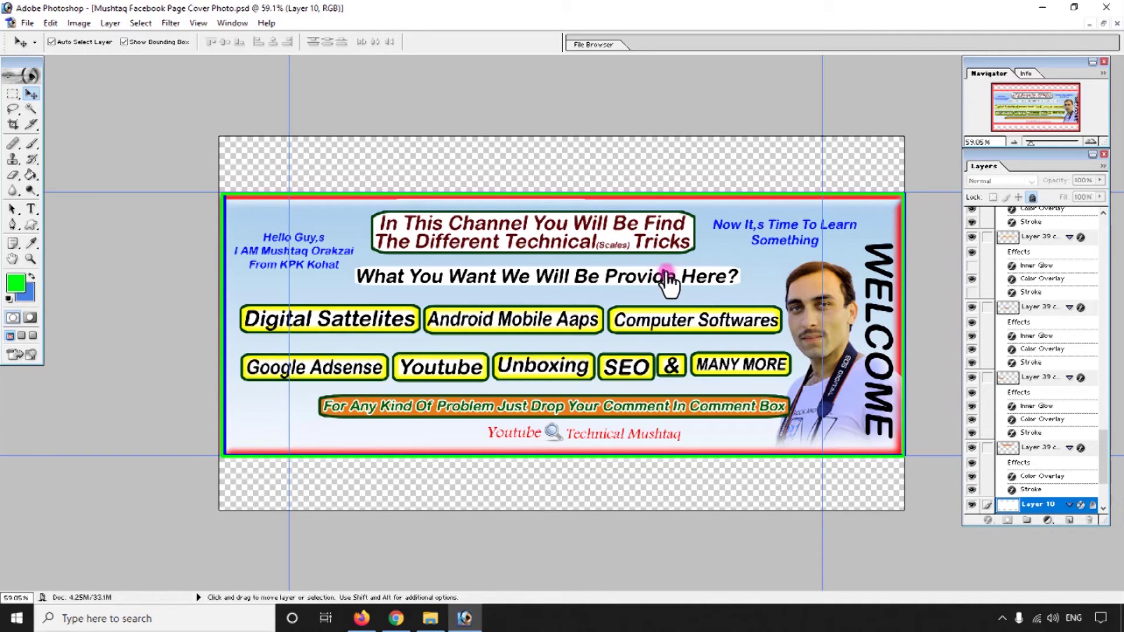
- Examine the individual text layers of the cover design and how they sit inside the red border
click(688, 287)
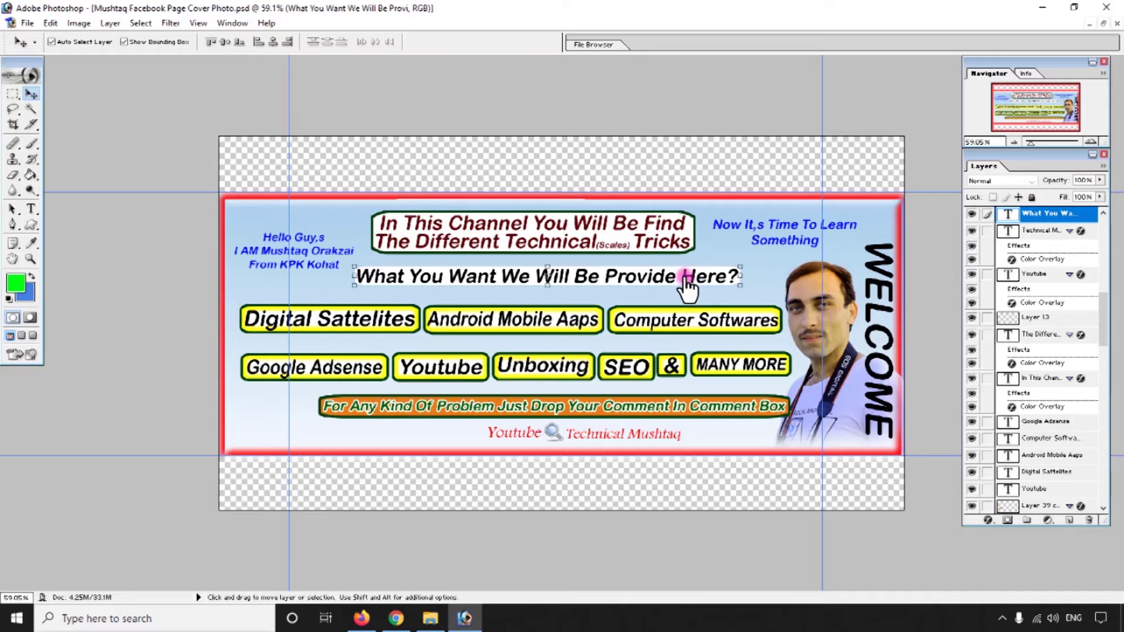
click(661, 241)
click(797, 241)
click(747, 235)
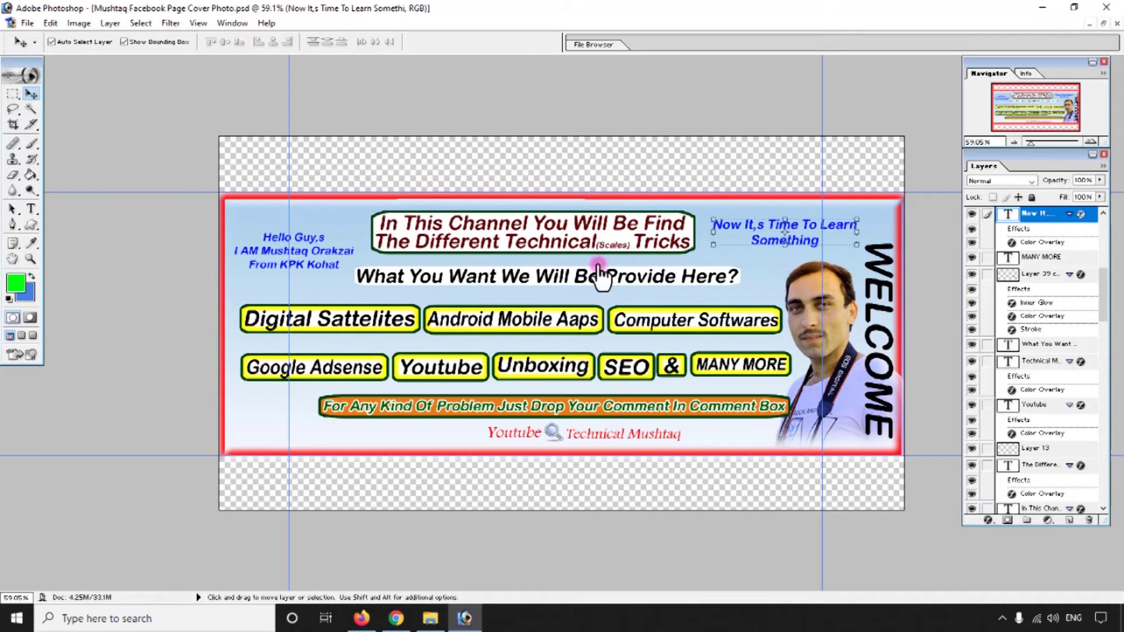
click(611, 235)
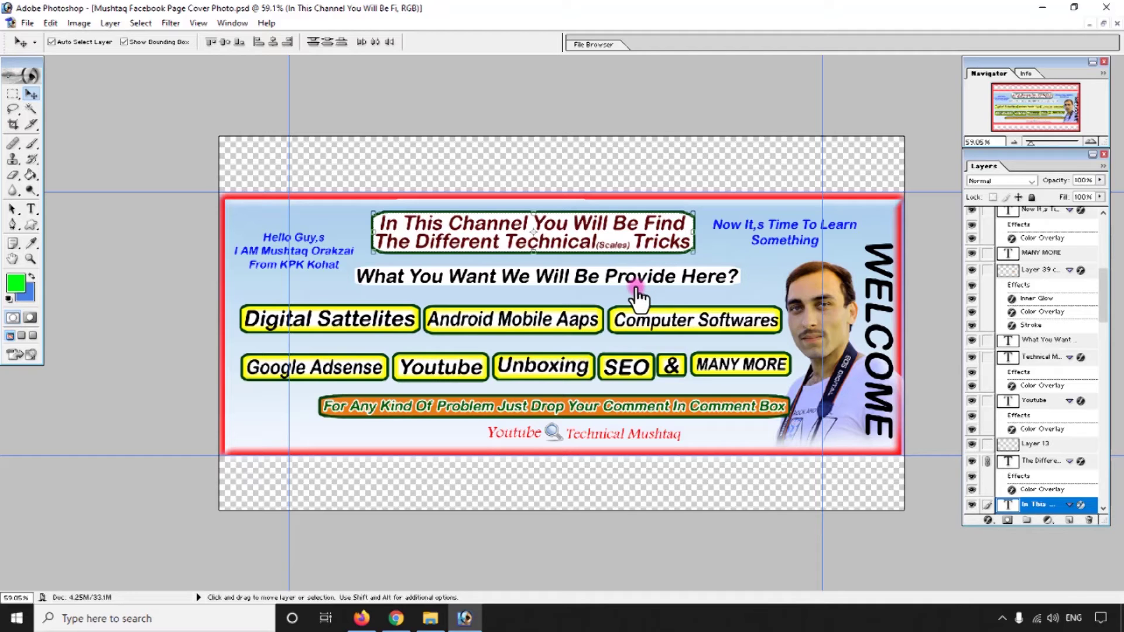
drag(902, 200, 227, 450)
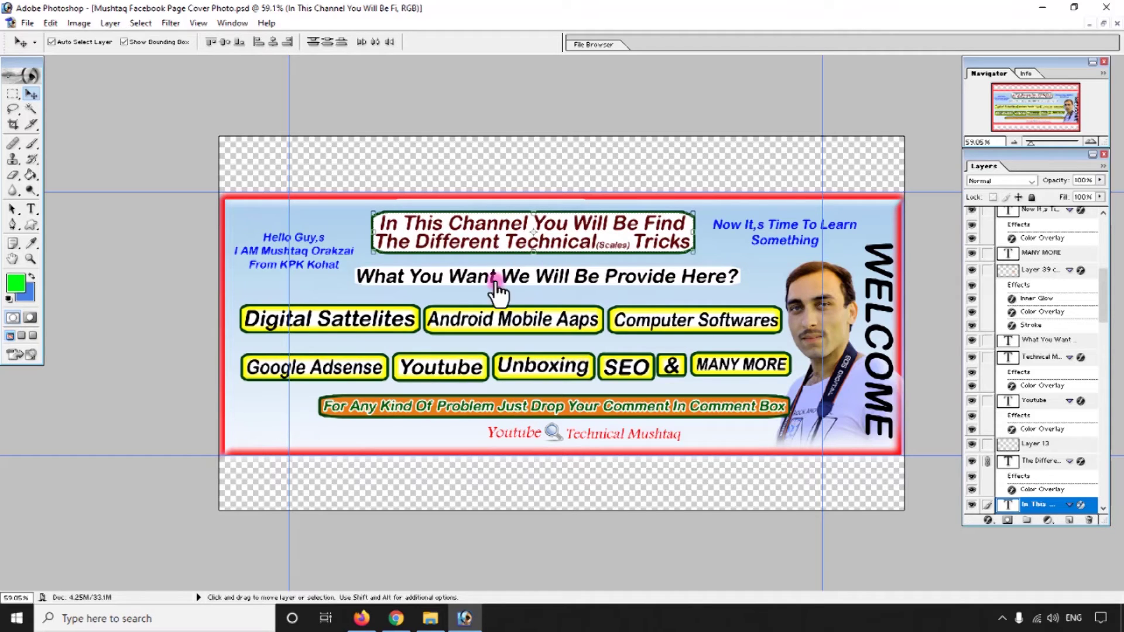
- Strip the cover down to its red-bordered gradient background and add the page name as large red text
scroll(639, 376, down, 1)
scroll(644, 381, up, 1)
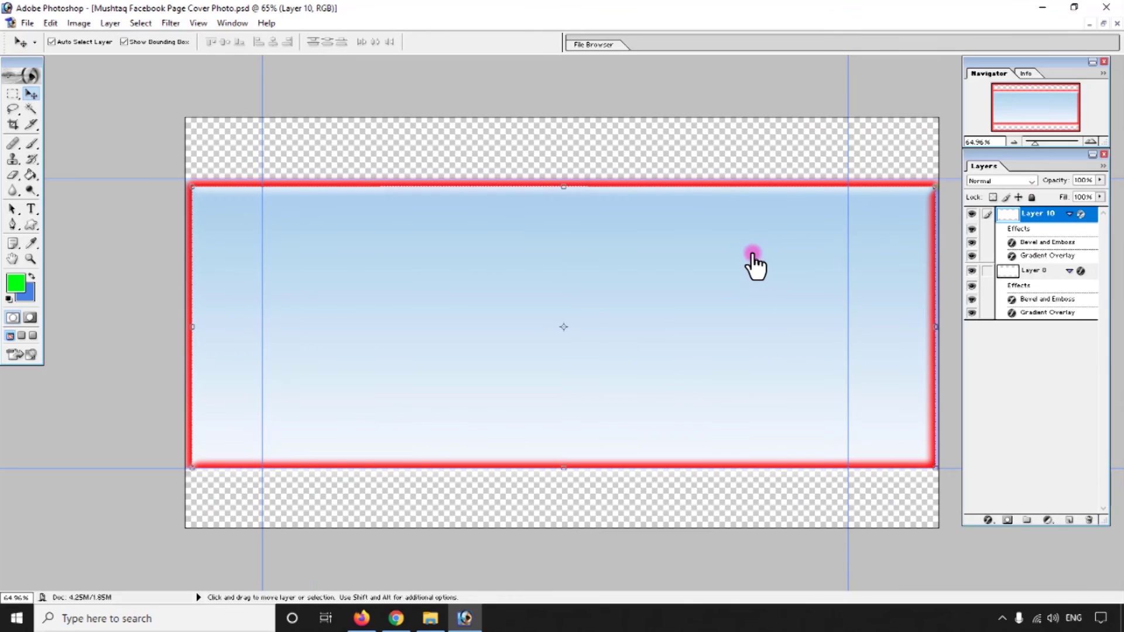
click(749, 257)
key(a)
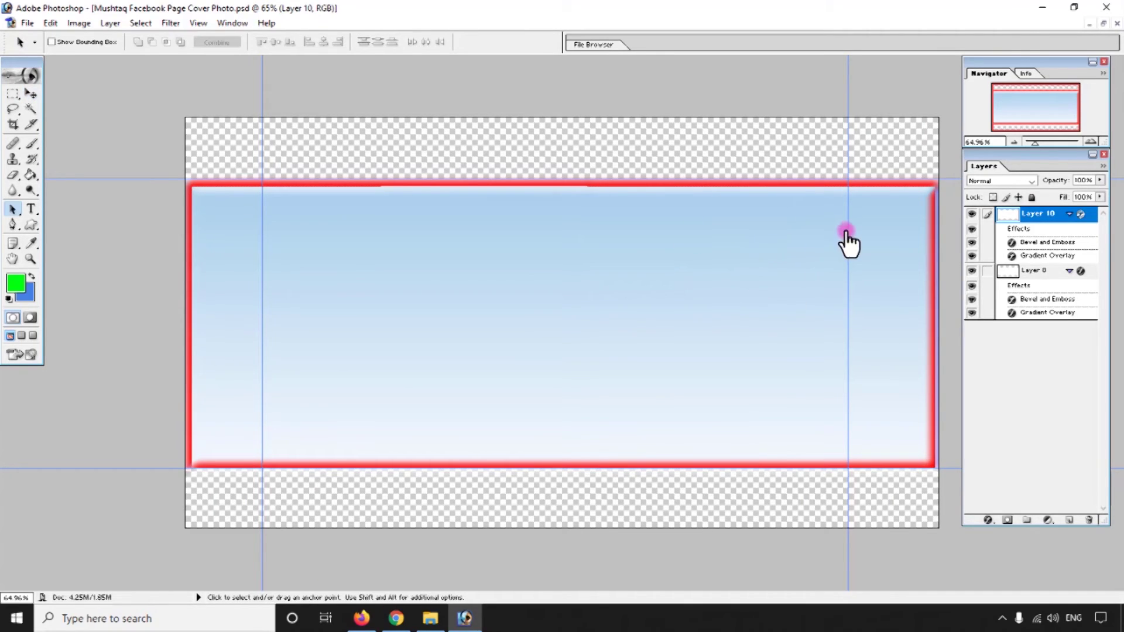
drag(935, 208, 198, 485)
key(v)
click(444, 352)
key(t)
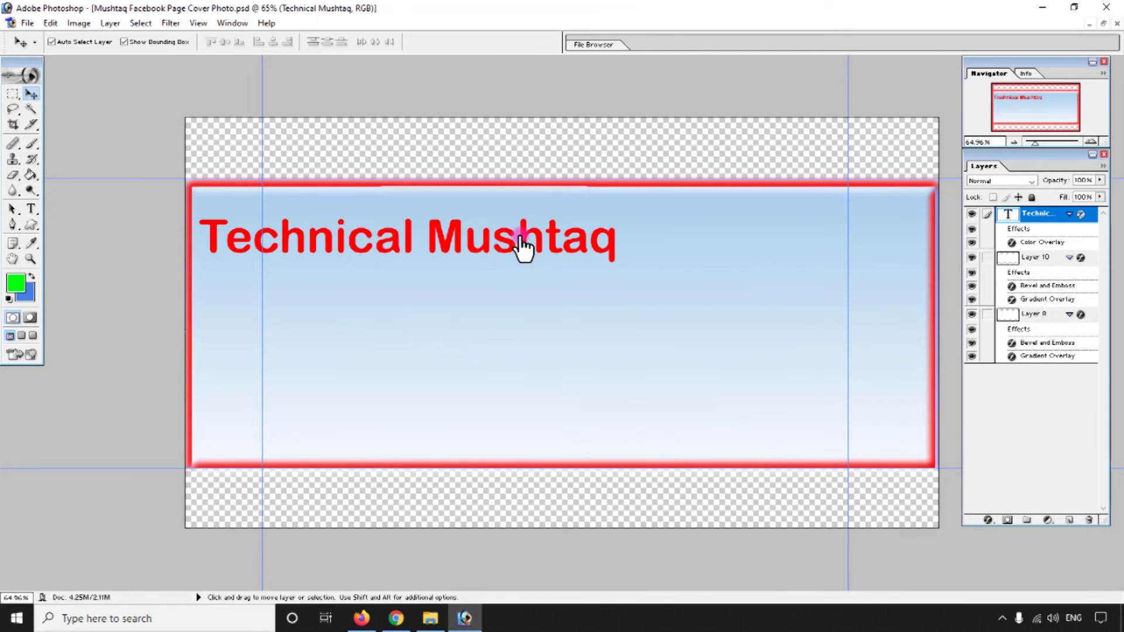
- Duplicate the page-name text into the banner's upper right corner at about 65% and shrink the original in the upper left
drag(484, 244, 877, 244)
drag(945, 220, 859, 262)
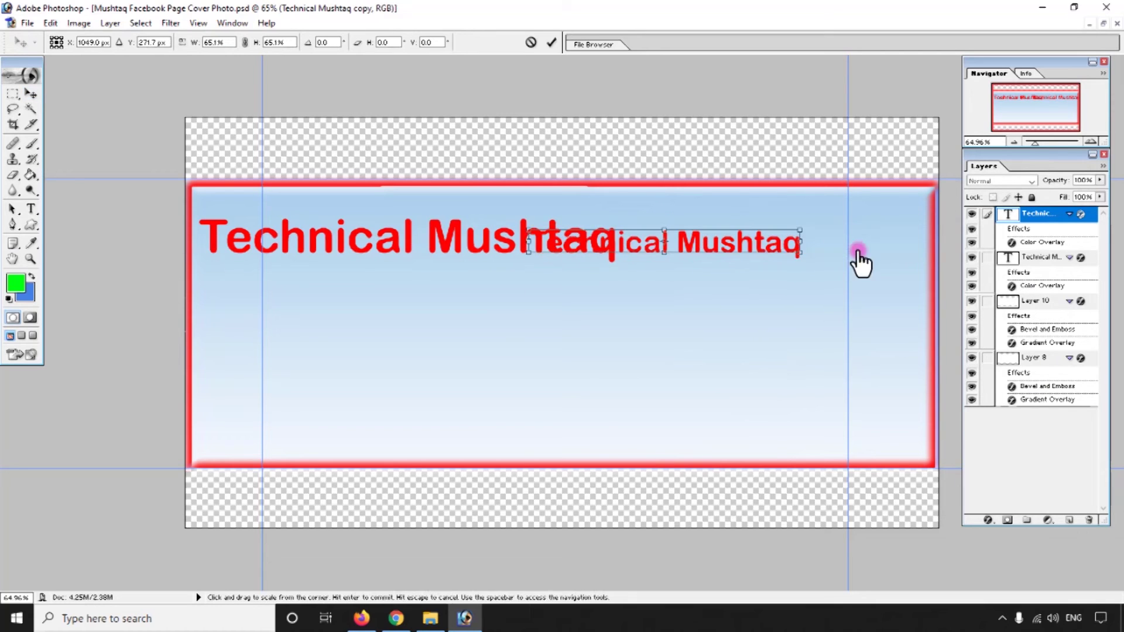
drag(668, 258, 795, 238)
click(577, 238)
drag(577, 238, 504, 253)
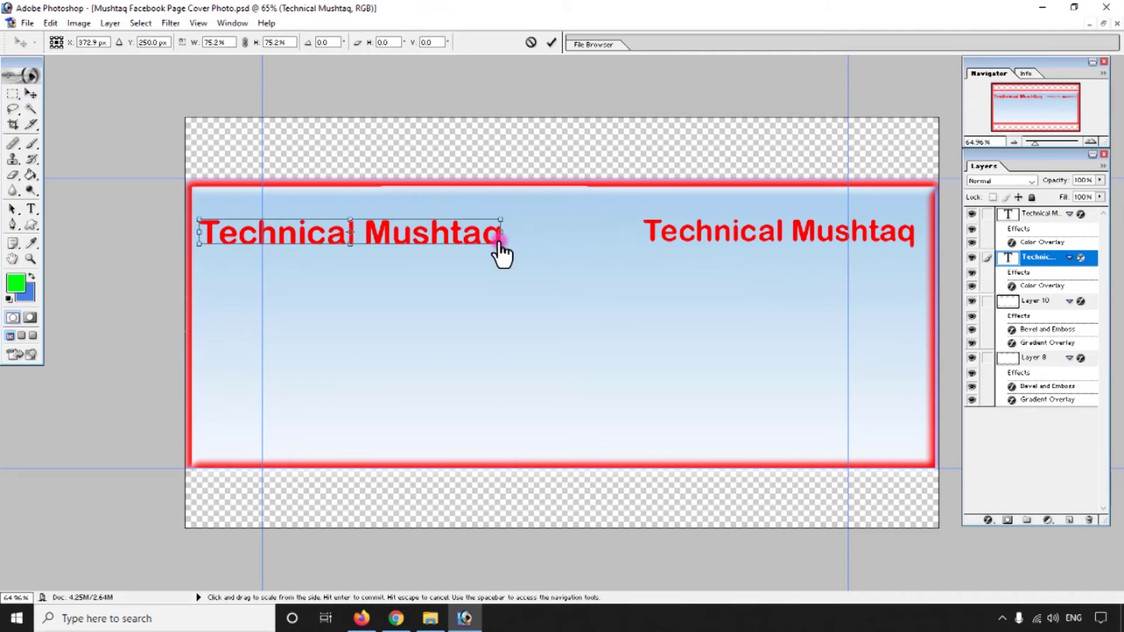
double_click(418, 236)
- Copy the page-name text to both lower corners, vertically along both sides, and enlarged in the banner's centre
drag(420, 244, 429, 382)
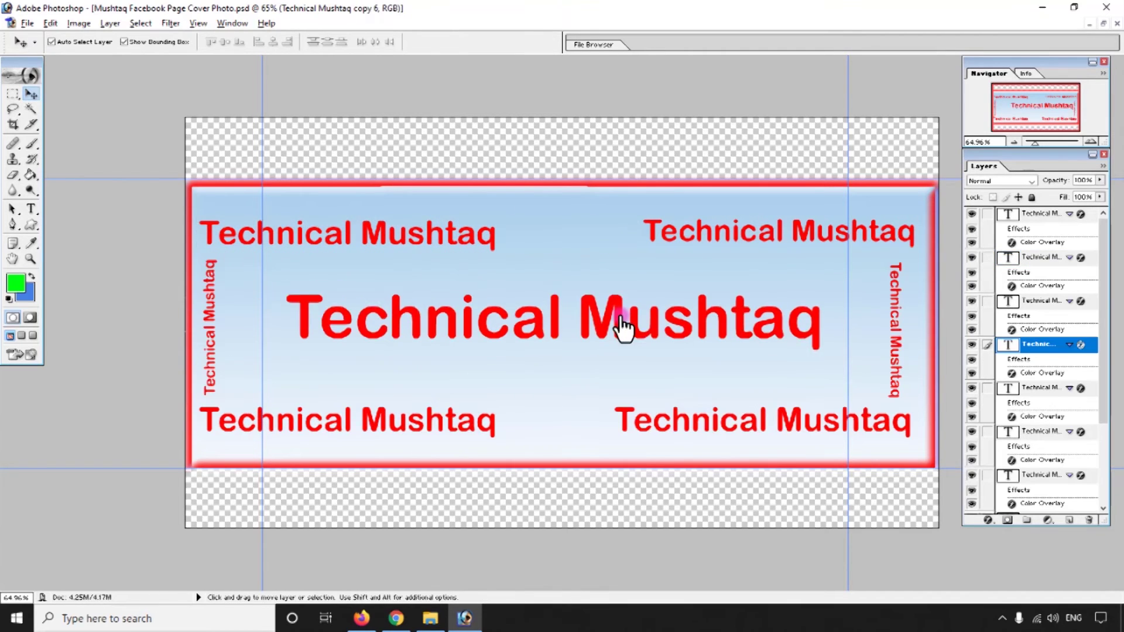
drag(623, 326, 622, 331)
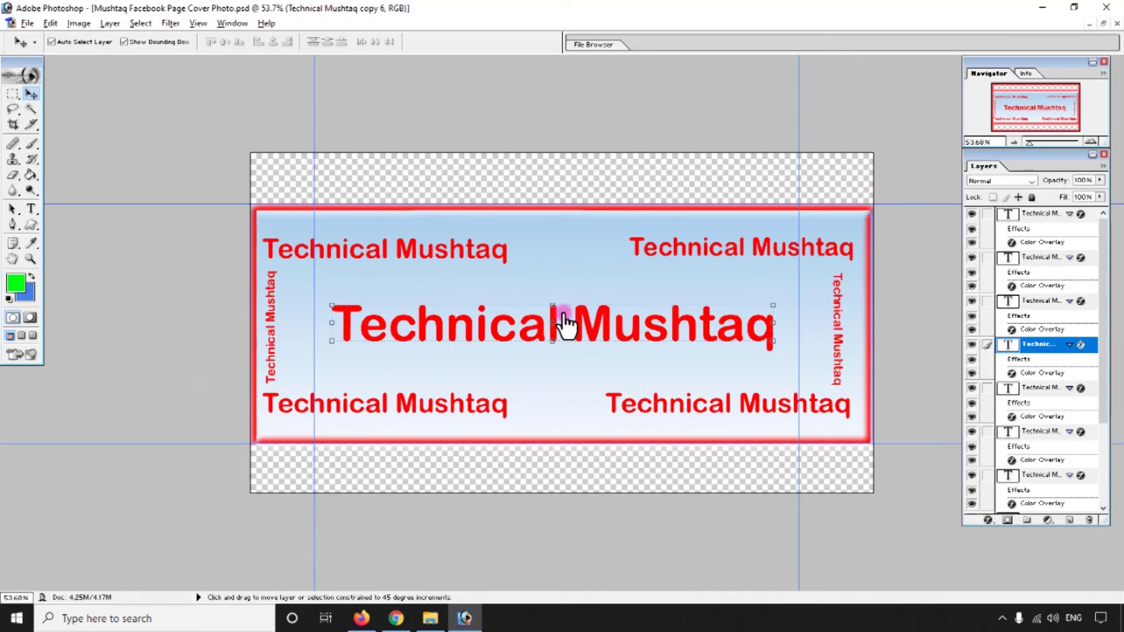
- Save a JPEG copy of the cover photo in the Facebook Page Profile And Cover Photo folder
key(ctrl+shift+s)
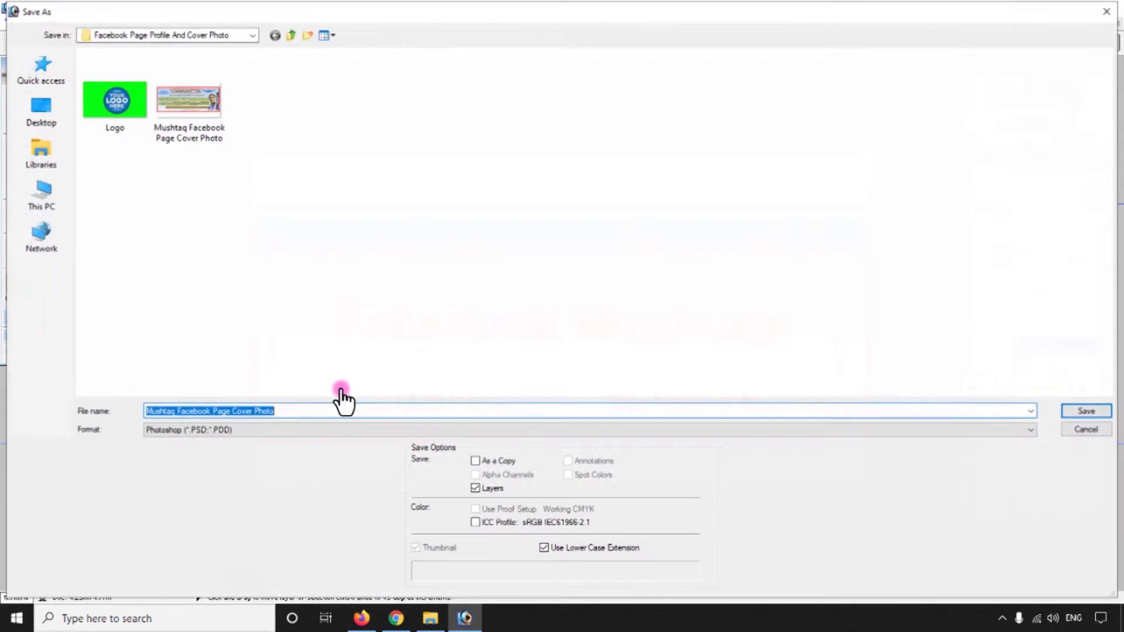
click(283, 433)
click(284, 513)
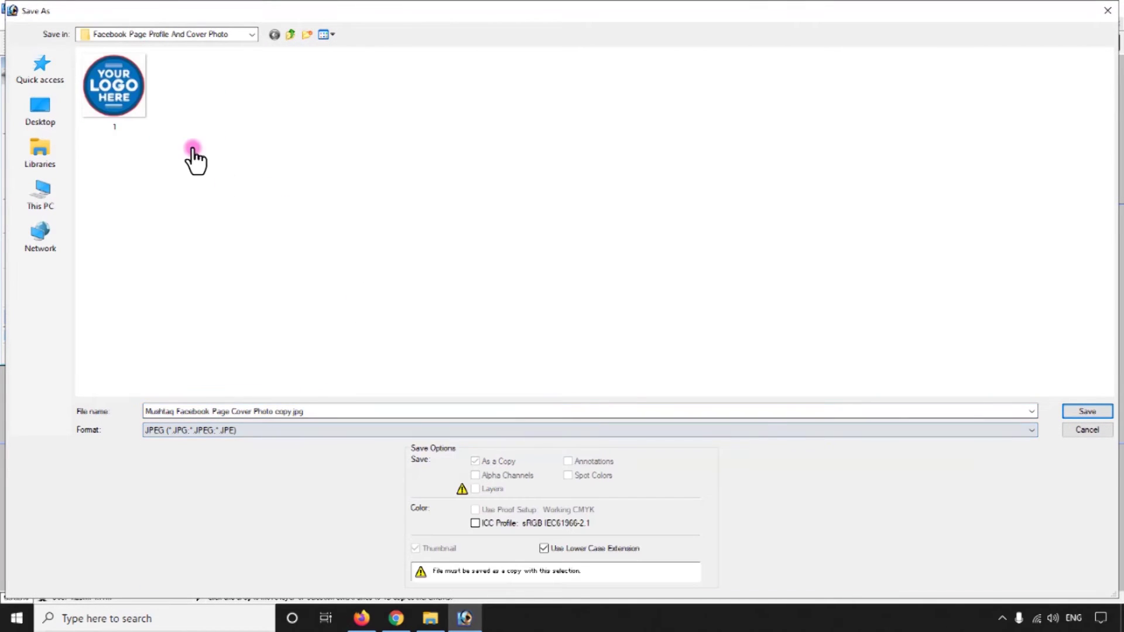
click(1074, 413)
key(Return)
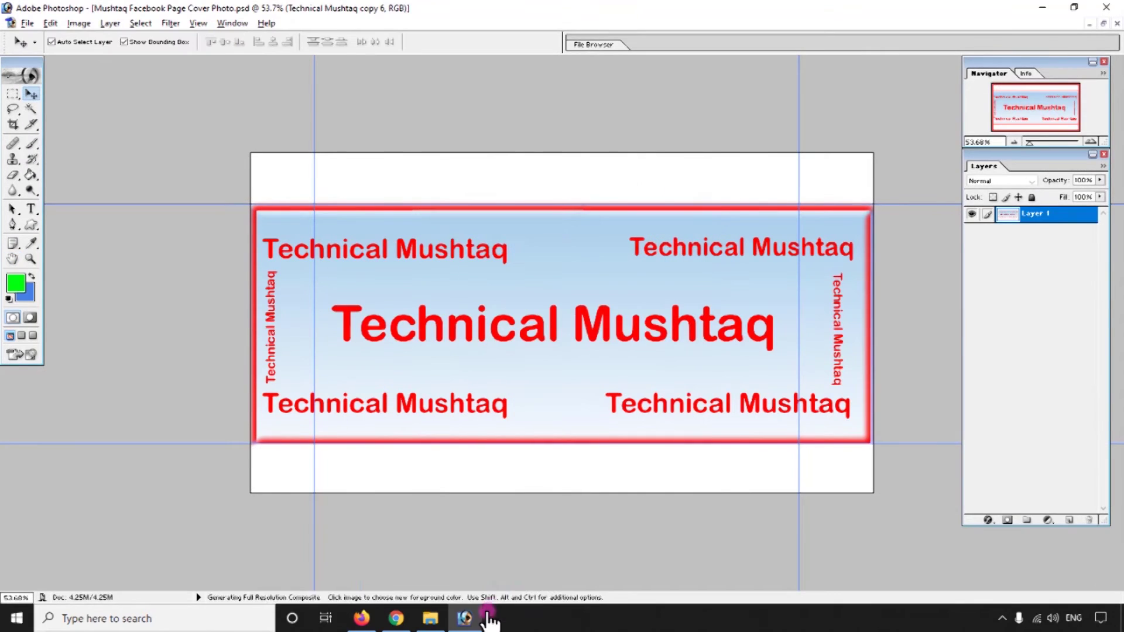
- Switch to the Facebook page in Firefox and view the editing options for its cover photo
click(462, 616)
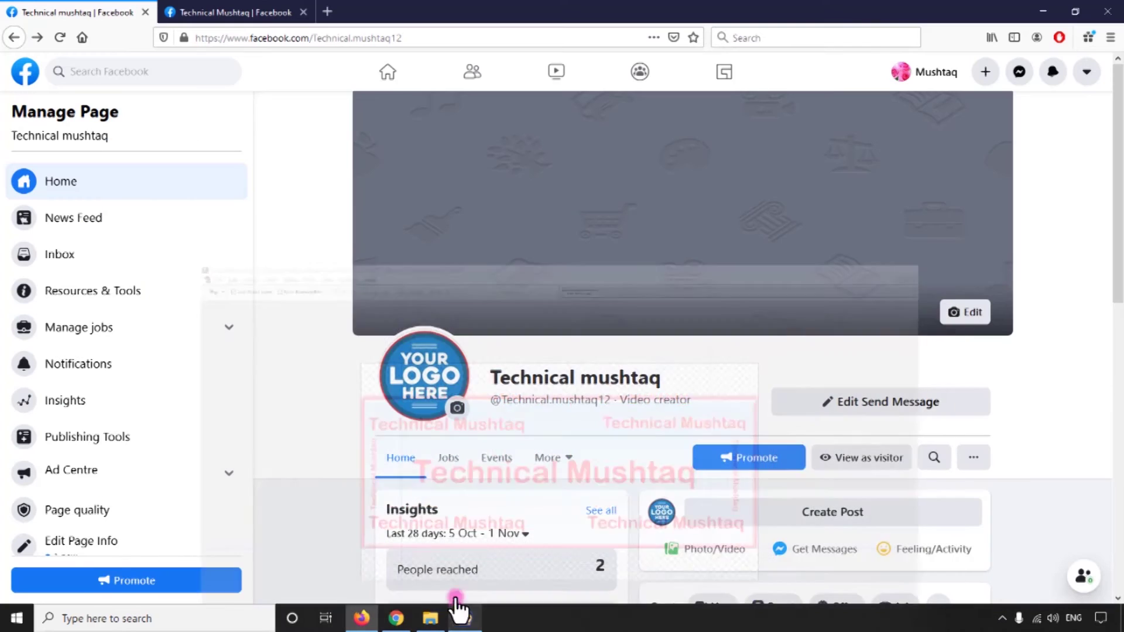
click(969, 316)
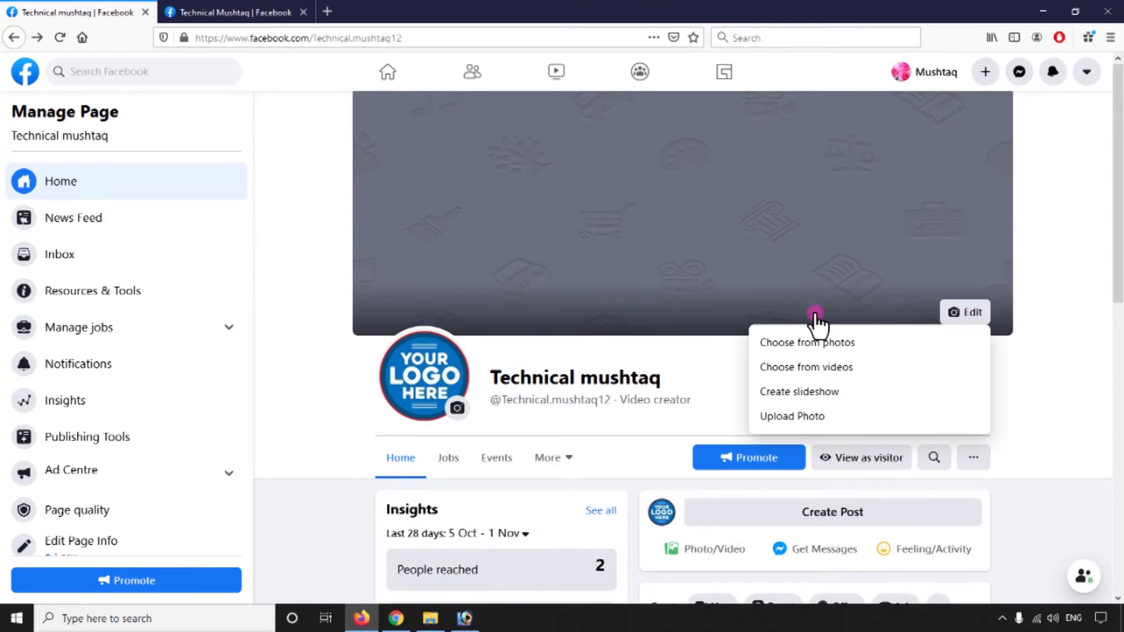
click(1047, 282)
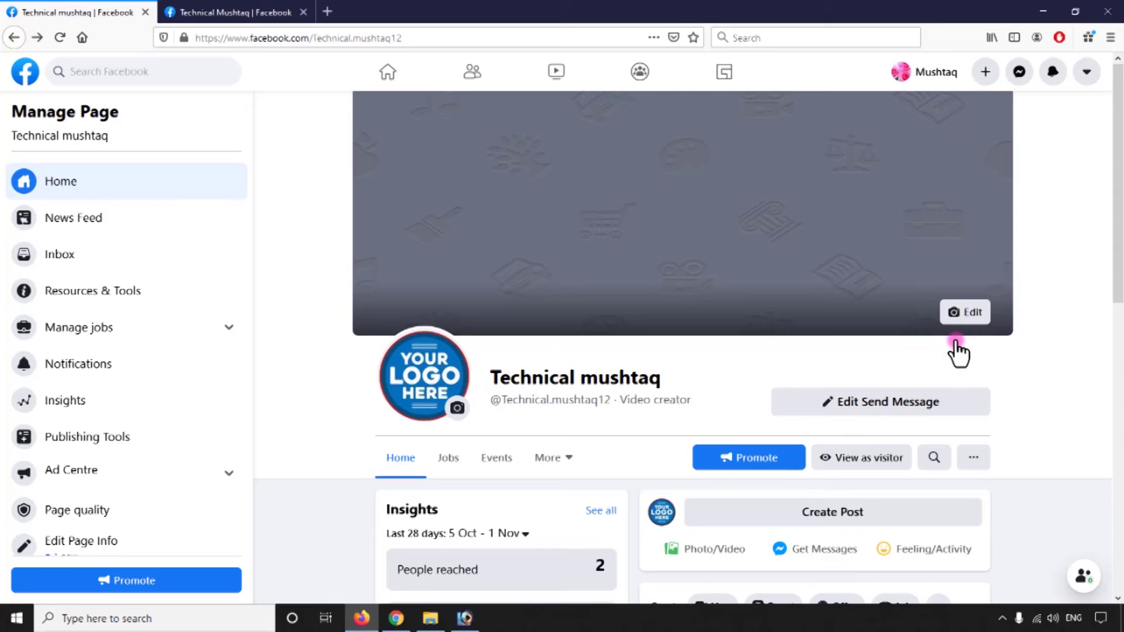
- Upload the JPEG copy of the cover photo from the Facebook Page Profile And Cover Photo folder as the page's cover
click(963, 316)
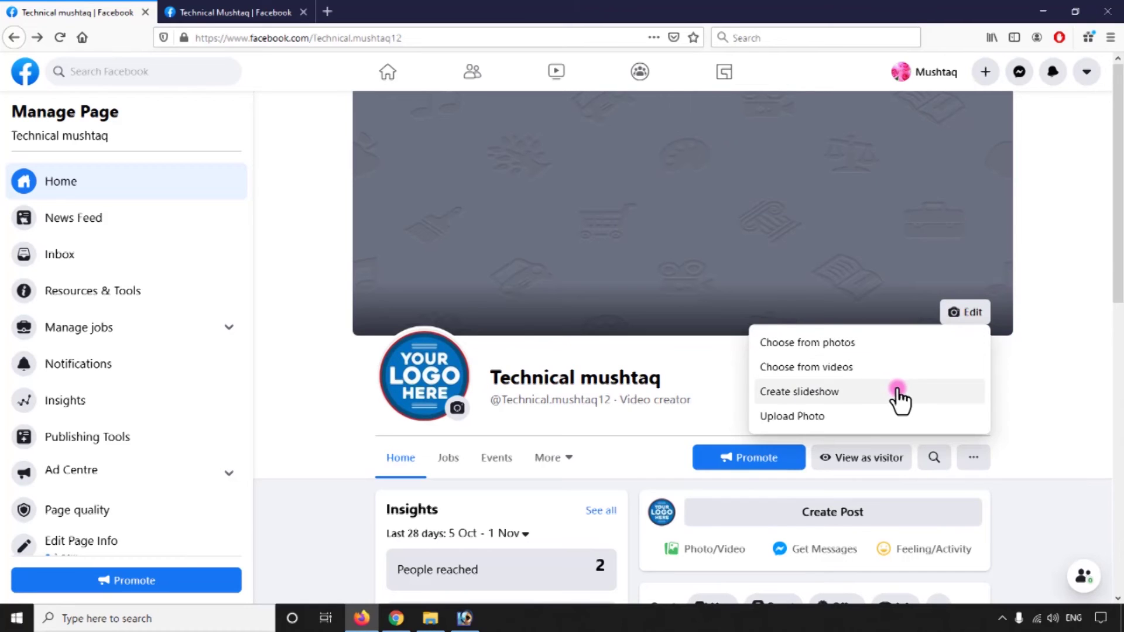
click(772, 420)
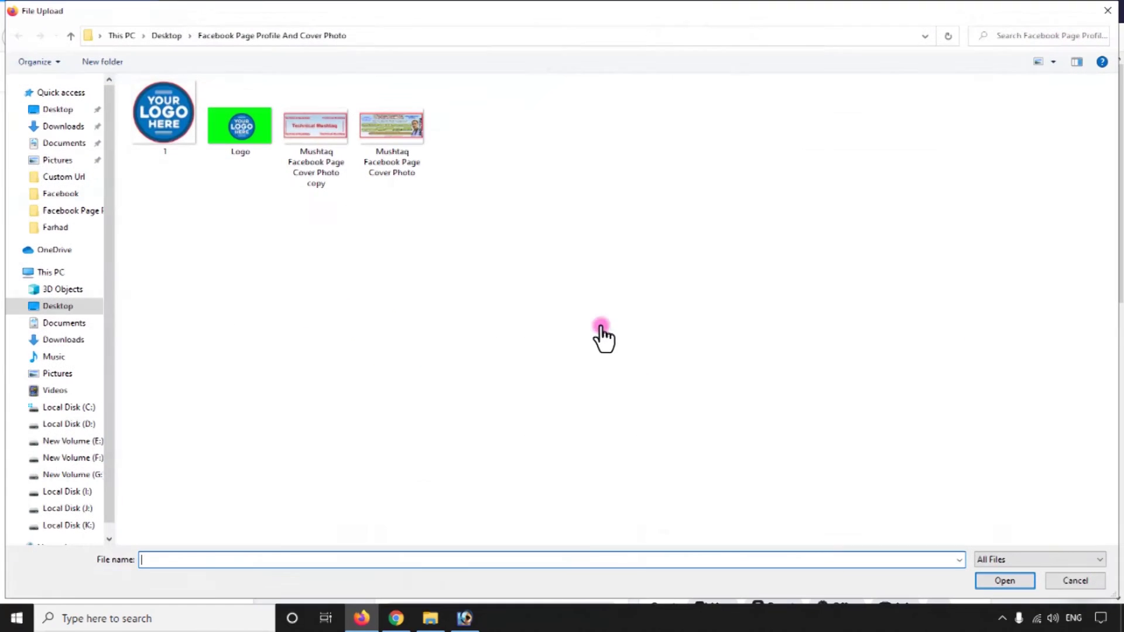
click(312, 127)
right_click(321, 130)
click(346, 138)
double_click(346, 138)
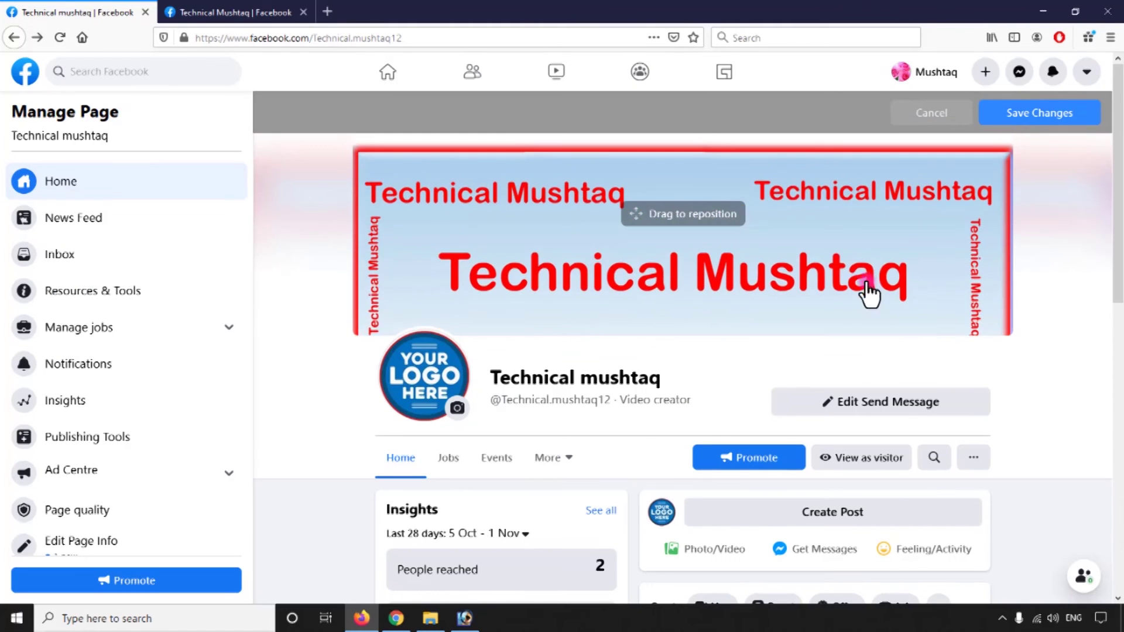
- Reposition the uploaded cover photo vertically so the whole banner and both lower text copies are framed, and save the changes
mouse_move(865, 278)
mouse_down()
mouse_move(864, 338)
mouse_move(865, 232)
mouse_move(865, 297)
mouse_up()
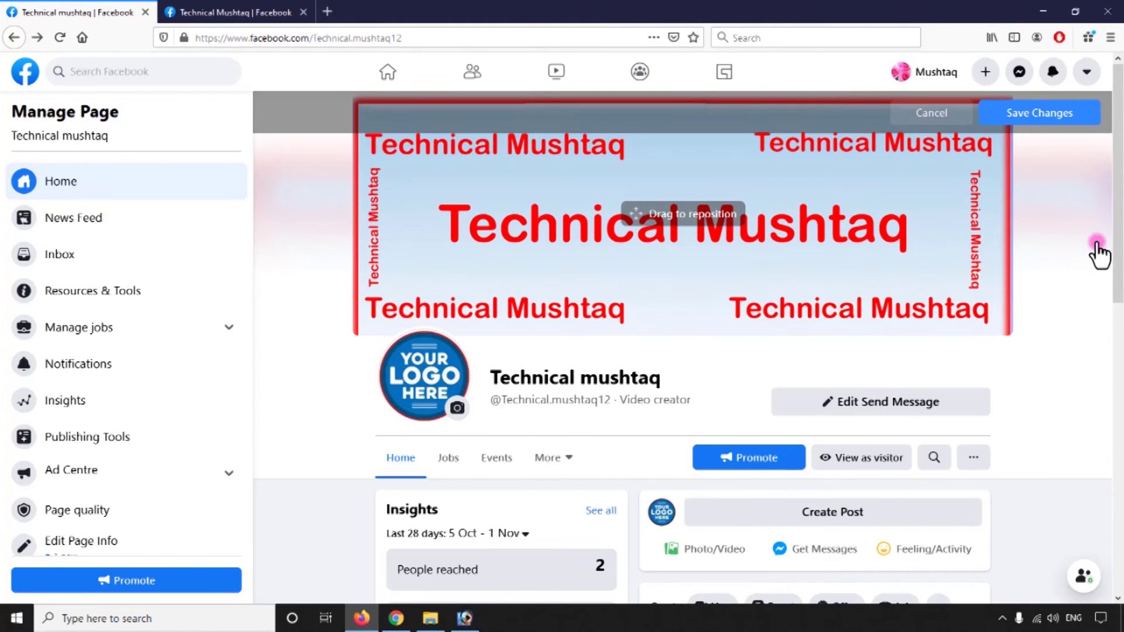
drag(743, 221, 499, 223)
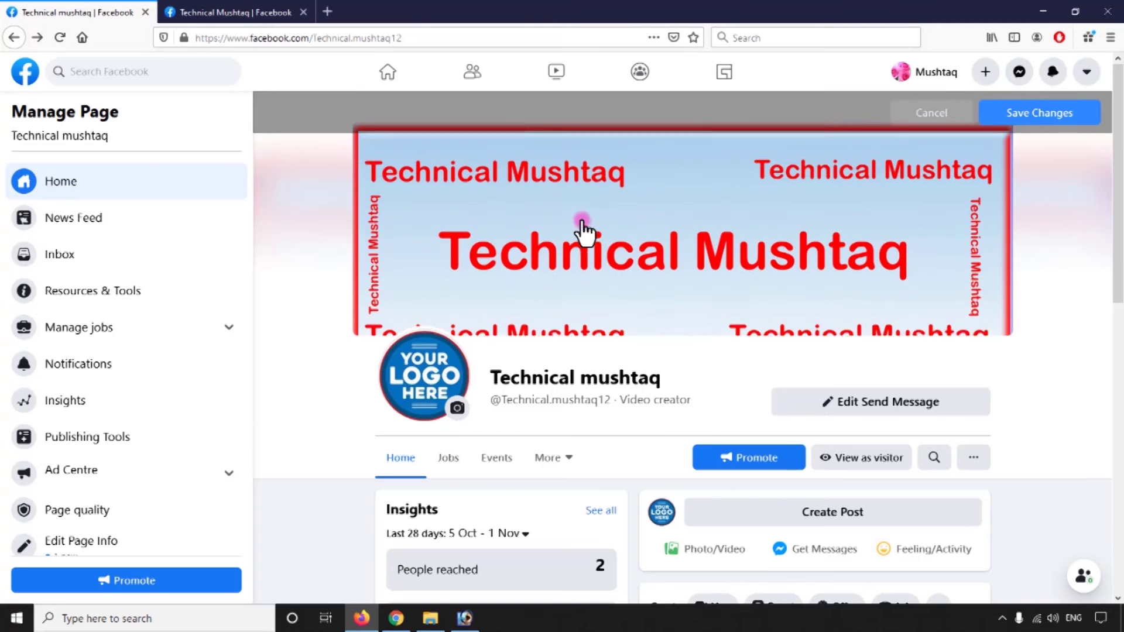
scroll(1026, 221, down, 3)
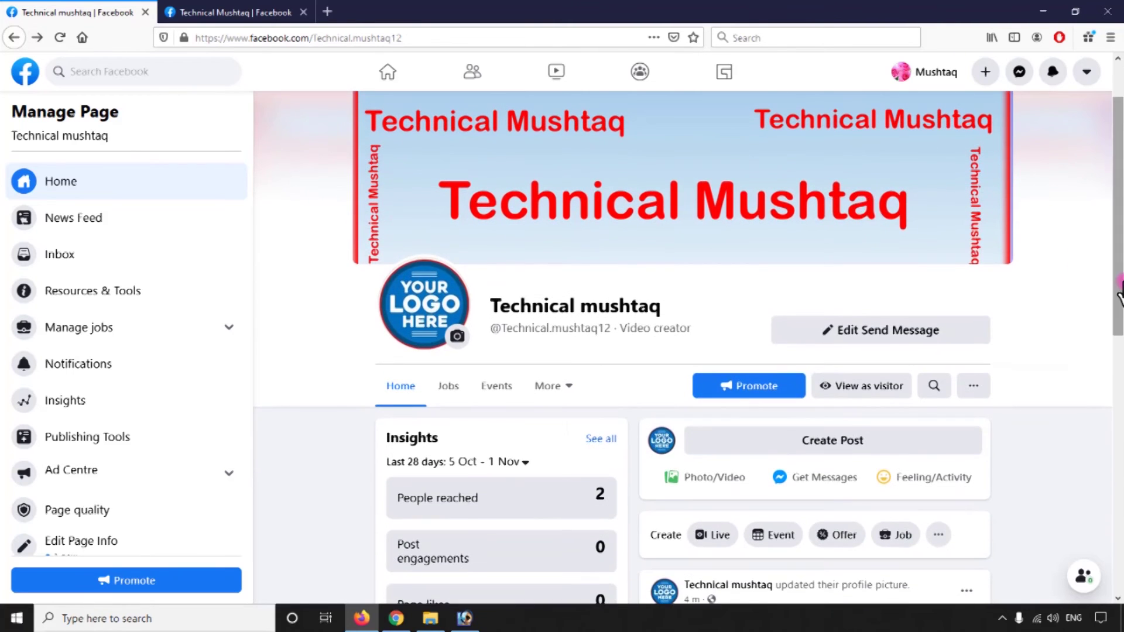
scroll(1115, 282, up, 3)
drag(745, 216, 733, 196)
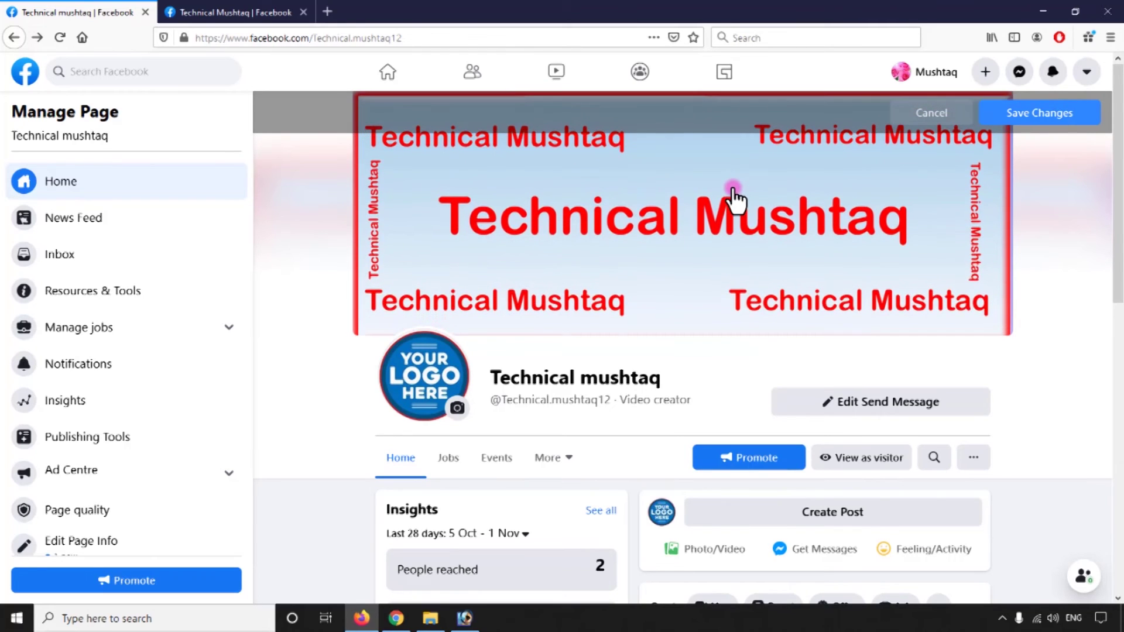
drag(715, 233, 717, 231)
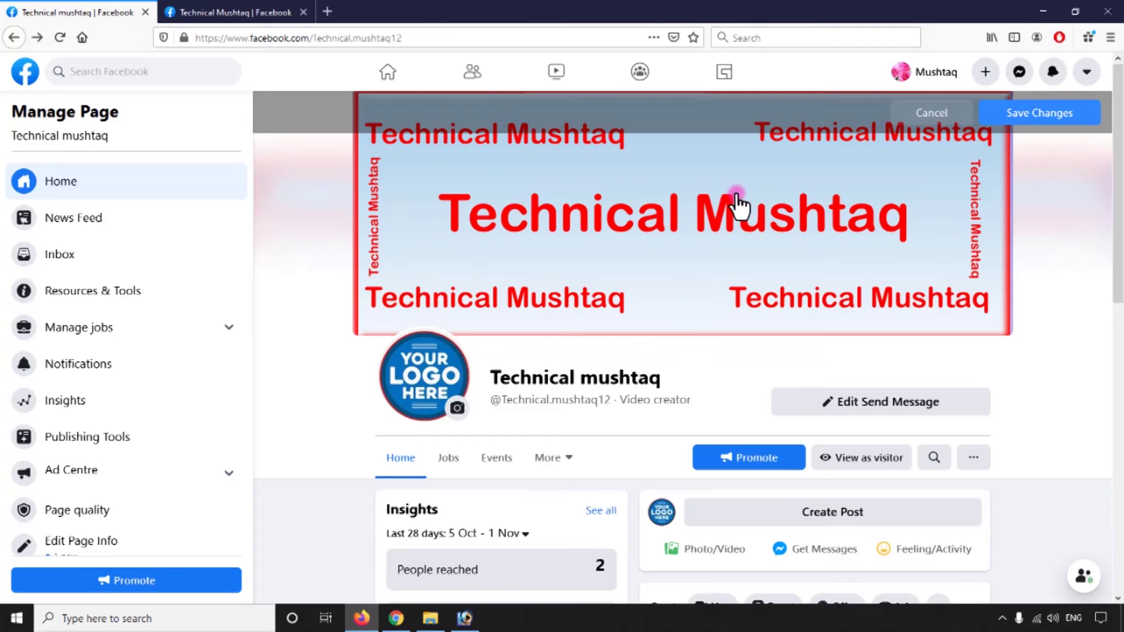
click(1011, 123)
mouse_move(1104, 97)
mouse_down()
mouse_move(935, 140)
mouse_move(981, 142)
mouse_up()
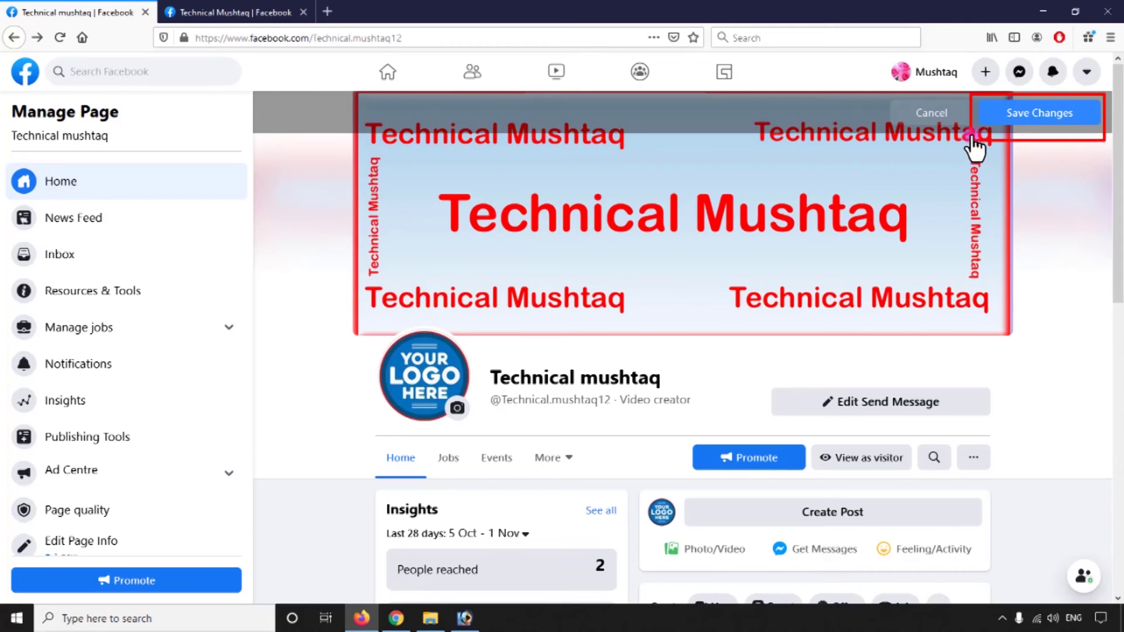
click(1018, 117)
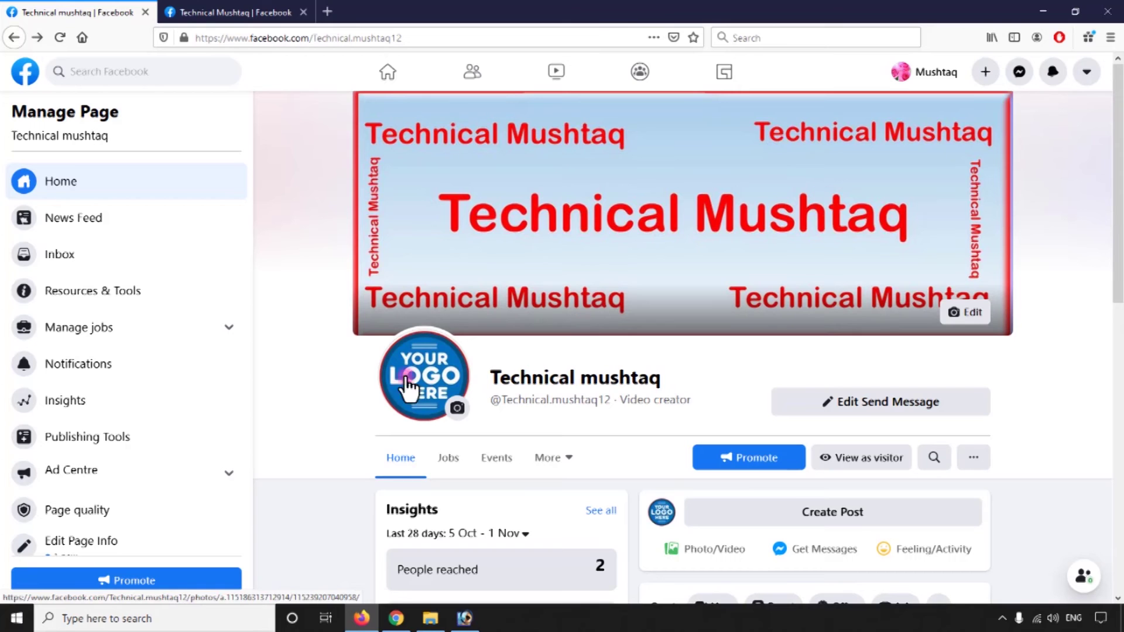
- Glance at the other Facebook page, then switch to Chrome and reload the edited page to check its public profile and cover photos
click(224, 17)
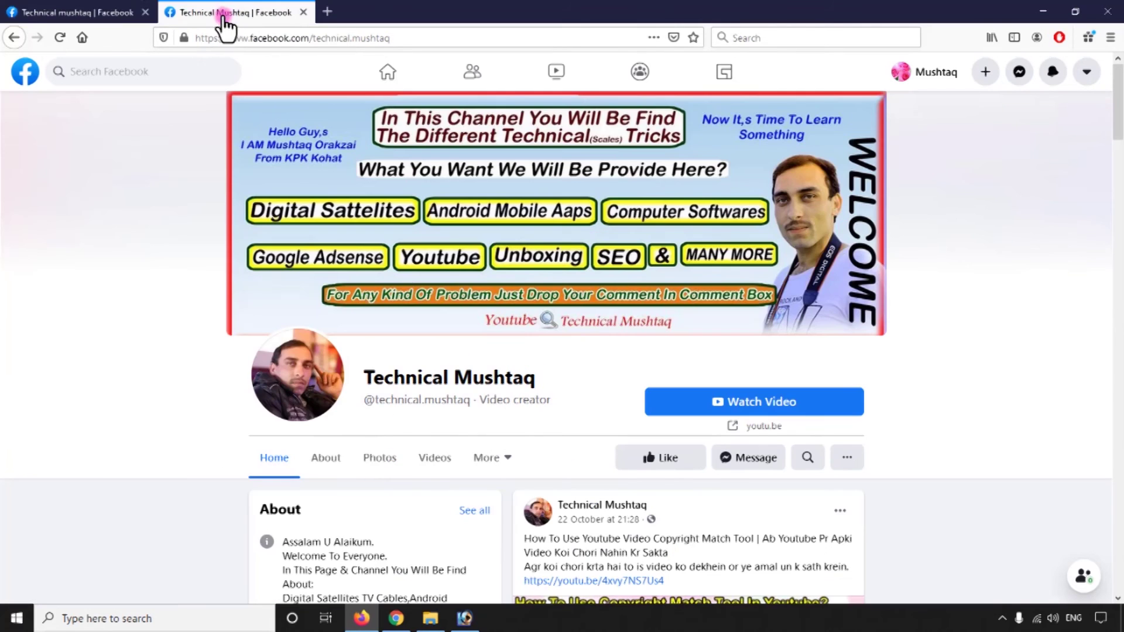
click(97, 13)
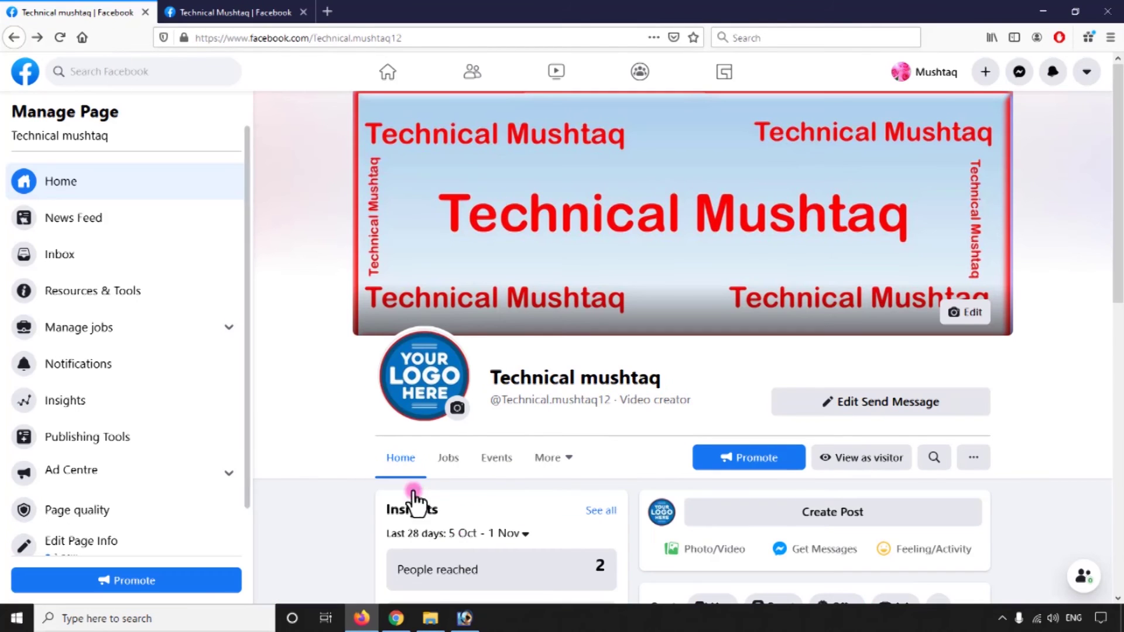
click(396, 620)
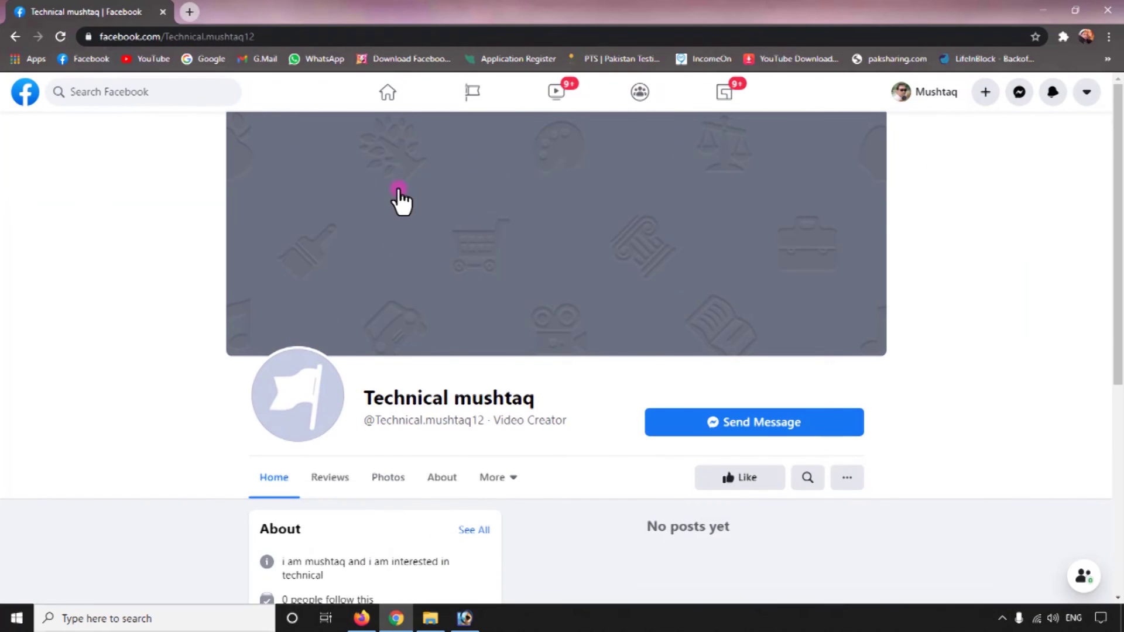
mouse_move(888, 113)
mouse_down()
mouse_move(304, 271)
mouse_move(198, 352)
mouse_move(224, 359)
mouse_up()
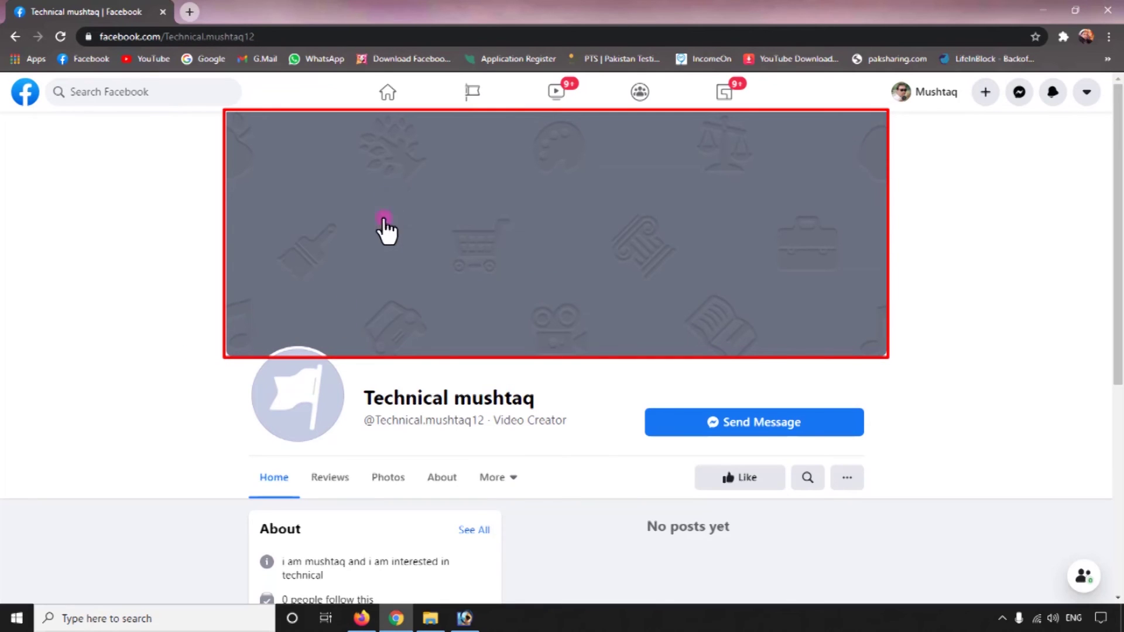
drag(793, 141, 316, 282)
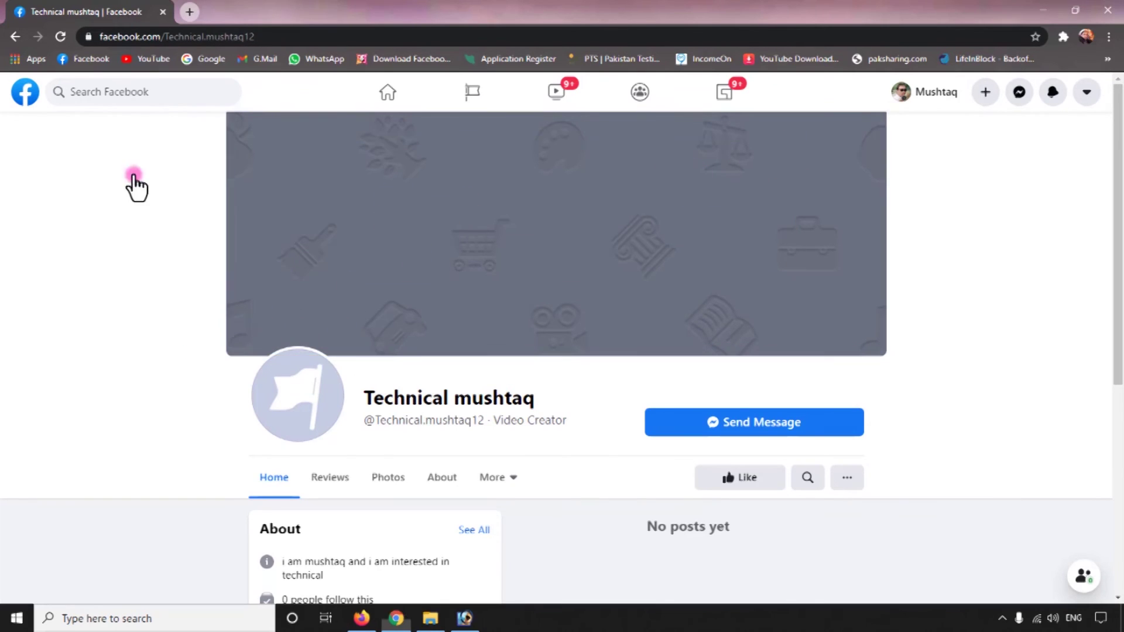
click(70, 55)
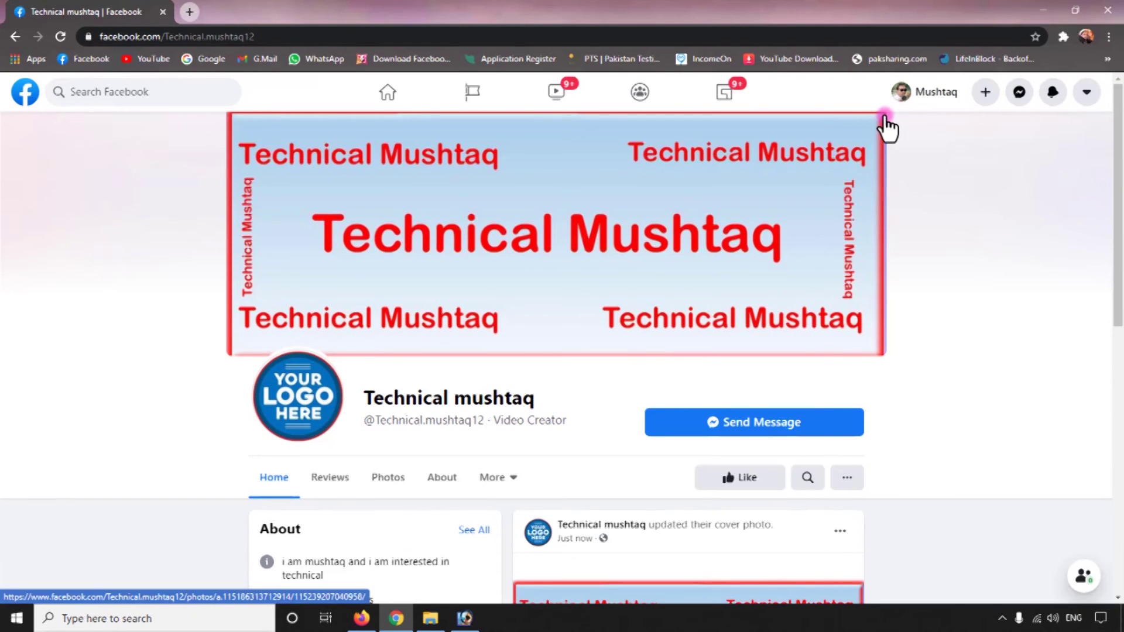
mouse_move(882, 113)
mouse_down()
mouse_move(771, 138)
mouse_move(334, 314)
mouse_move(234, 367)
mouse_move(226, 359)
mouse_up()
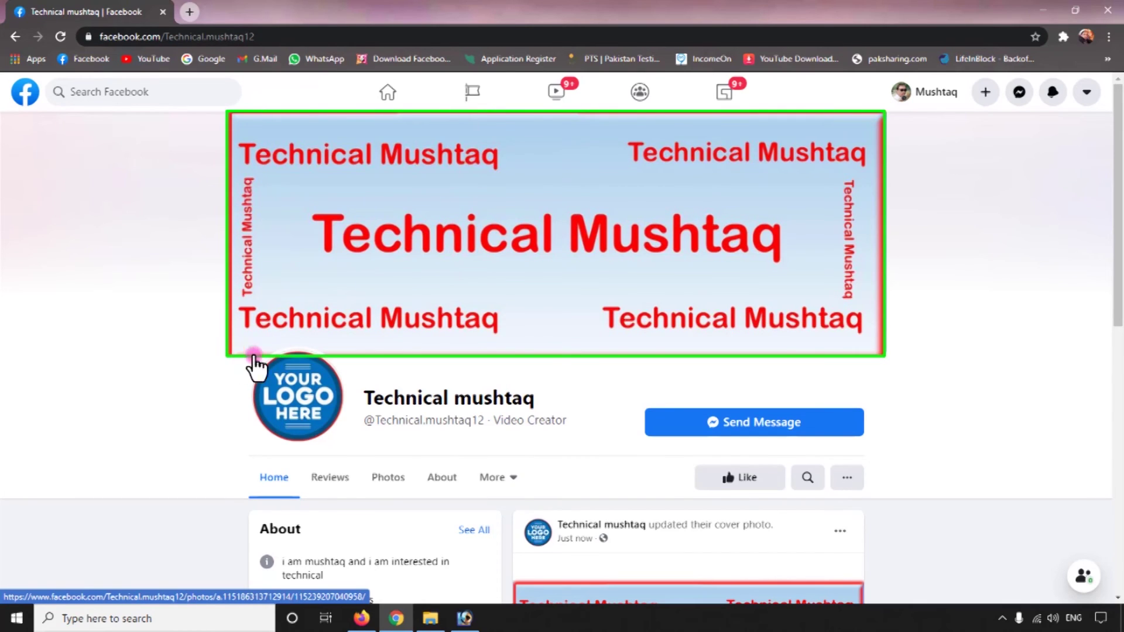
mouse_move(887, 114)
mouse_down()
mouse_move(817, 120)
mouse_move(220, 355)
mouse_move(230, 358)
mouse_up()
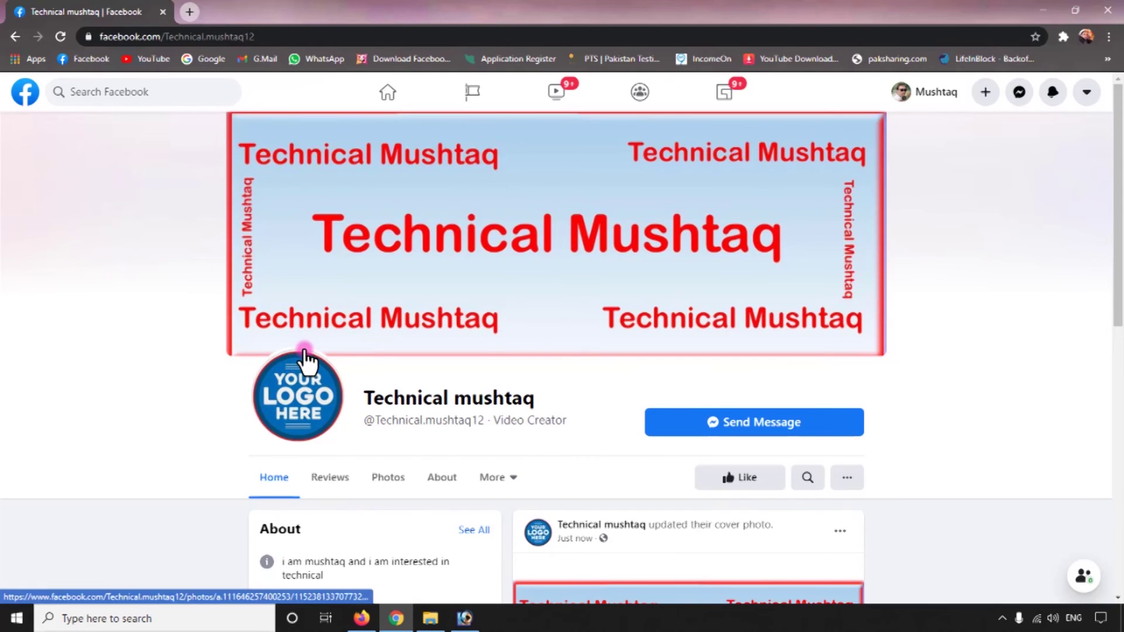
mouse_move(416, 430)
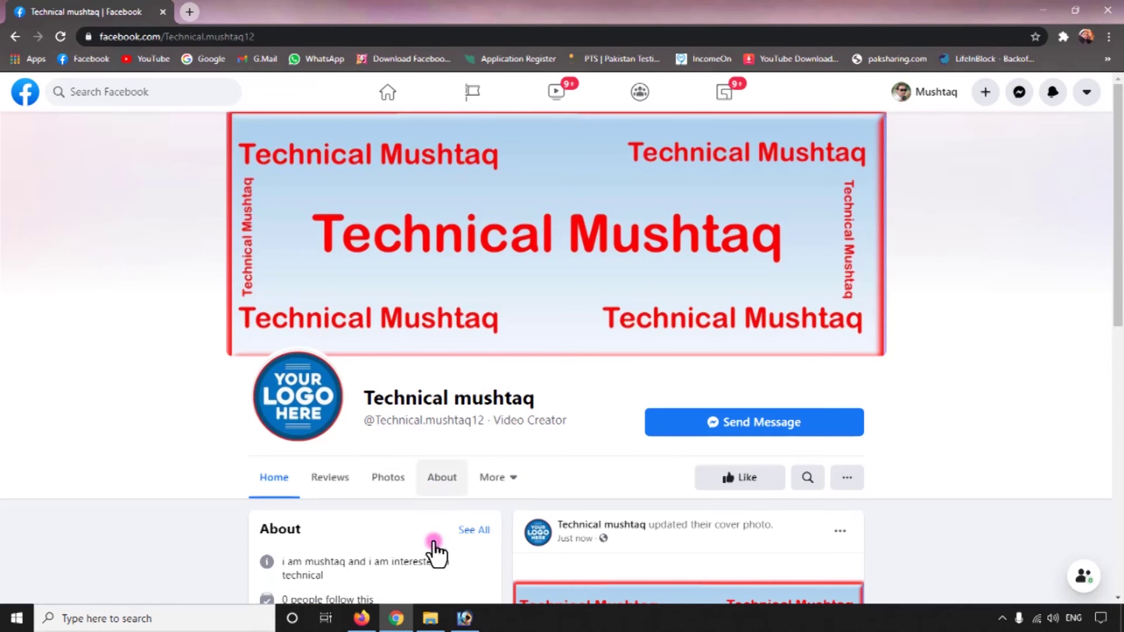
- Return to the managed page in Firefox and look over its new profile and cover photos
click(398, 618)
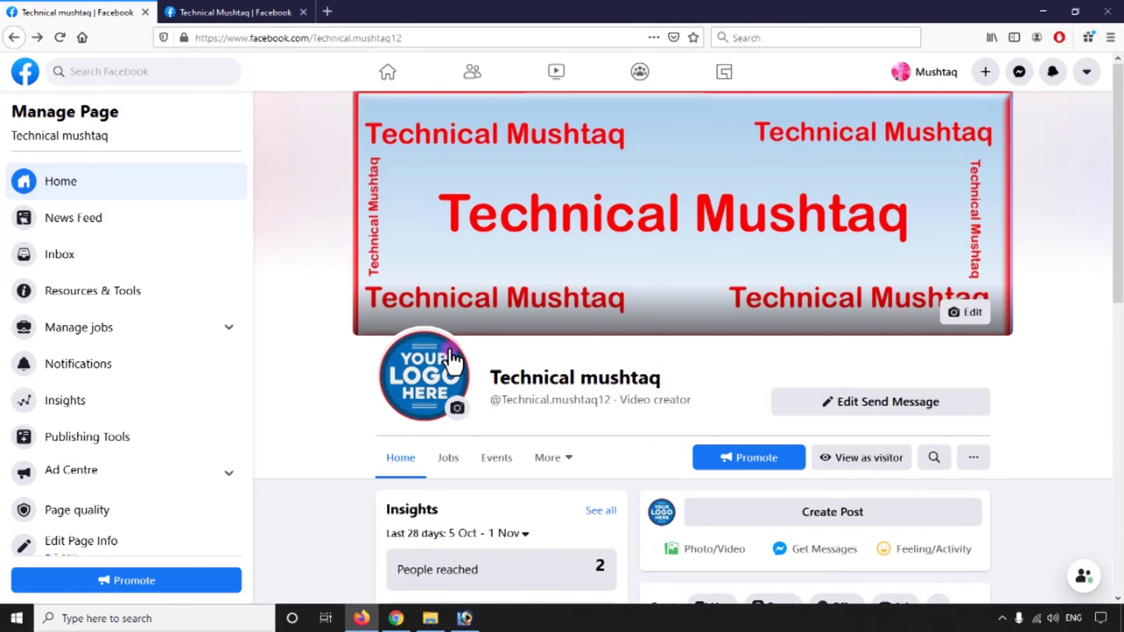
scroll(498, 372, down, 2)
scroll(504, 374, up, 2)
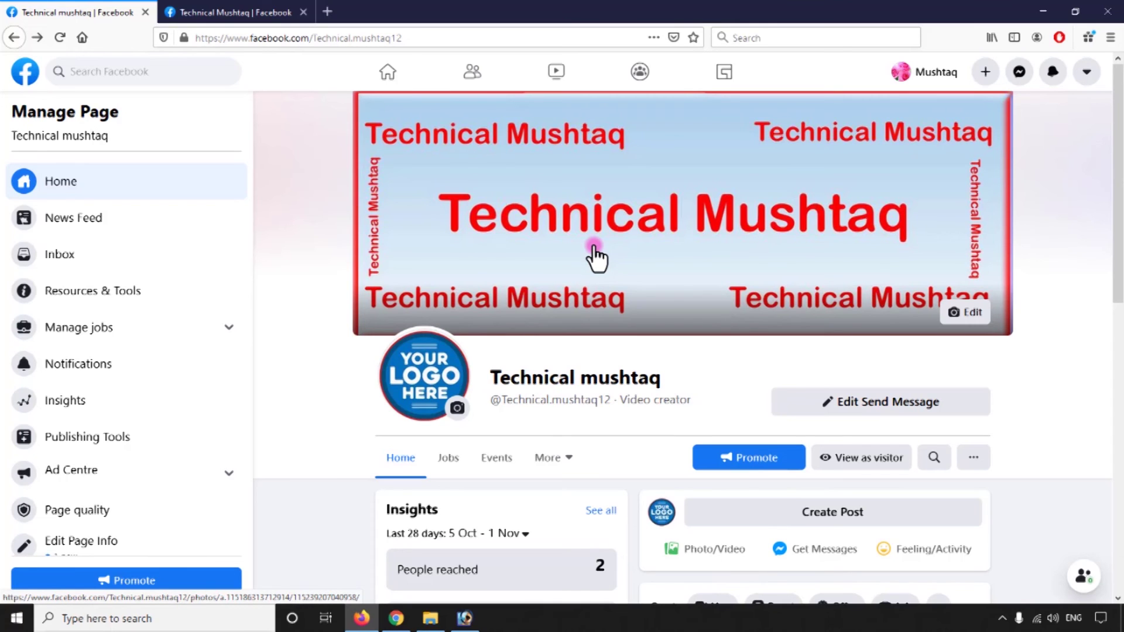
- Switch to the cover photo document in Photoshop and examine the banner area and the transparent strips above and below it
click(464, 619)
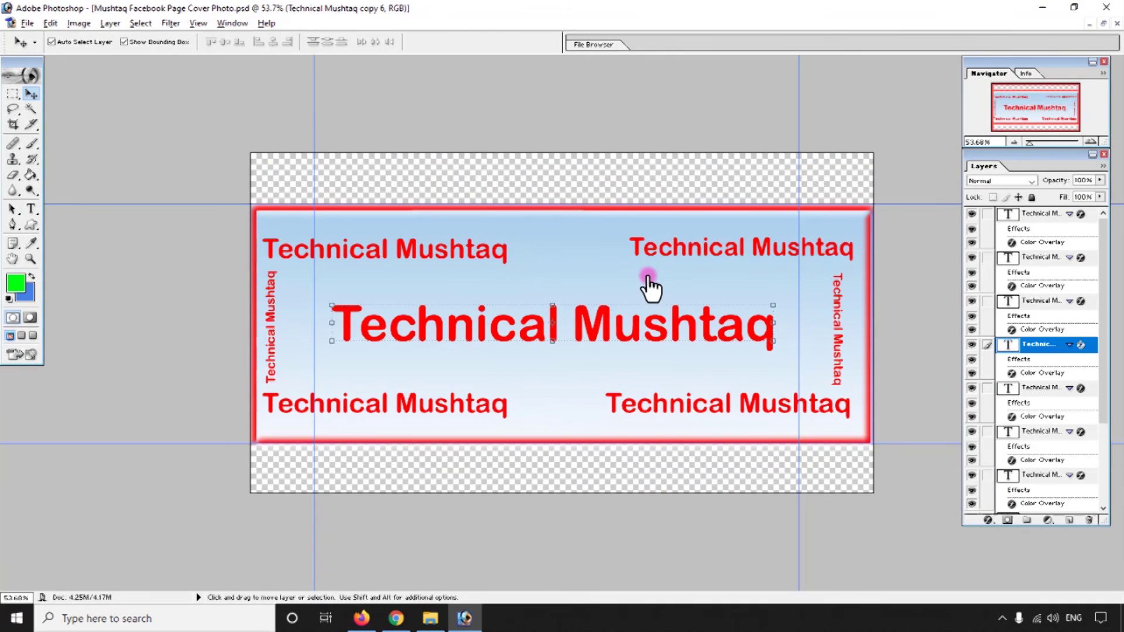
scroll(653, 289, up, 1)
drag(899, 195, 224, 456)
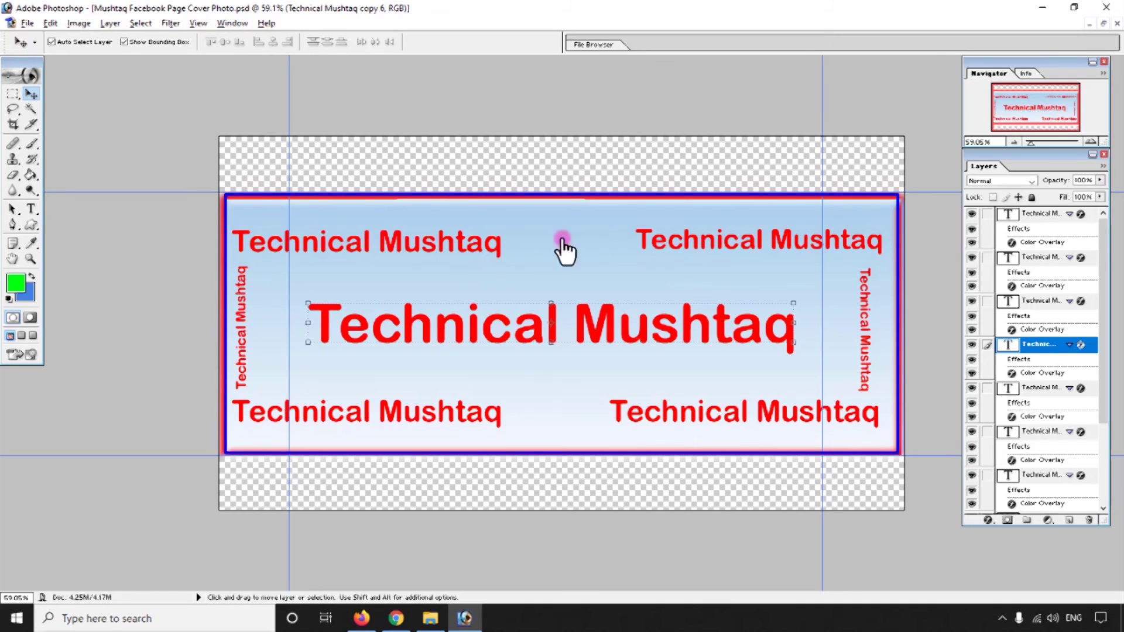
drag(561, 192, 225, 184)
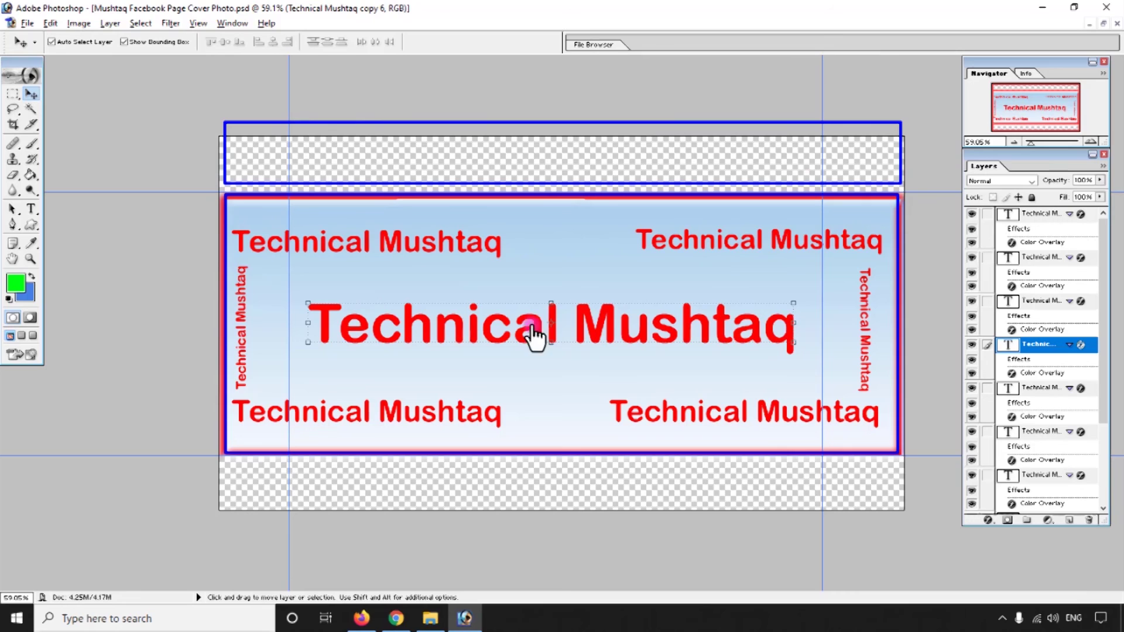
mouse_move(863, 467)
mouse_down()
mouse_move(288, 577)
mouse_move(220, 554)
mouse_up()
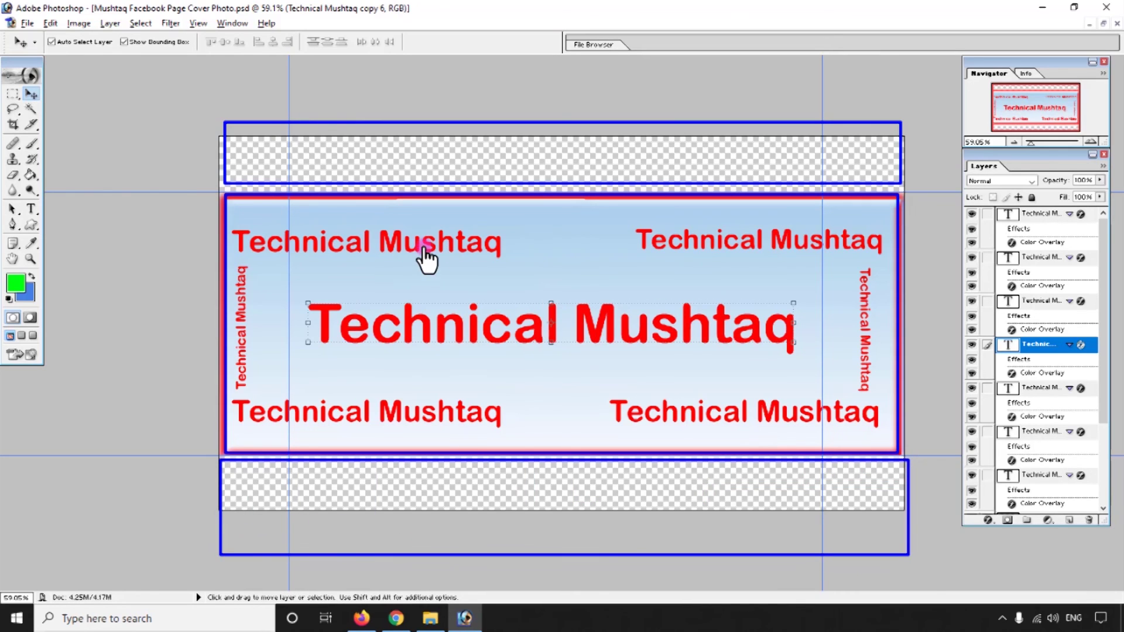
- Restore the cover photo document to a floating window, enlarge and move the window, and maximize it again
click(1104, 25)
drag(564, 194, 610, 109)
scroll(572, 202, down, 2)
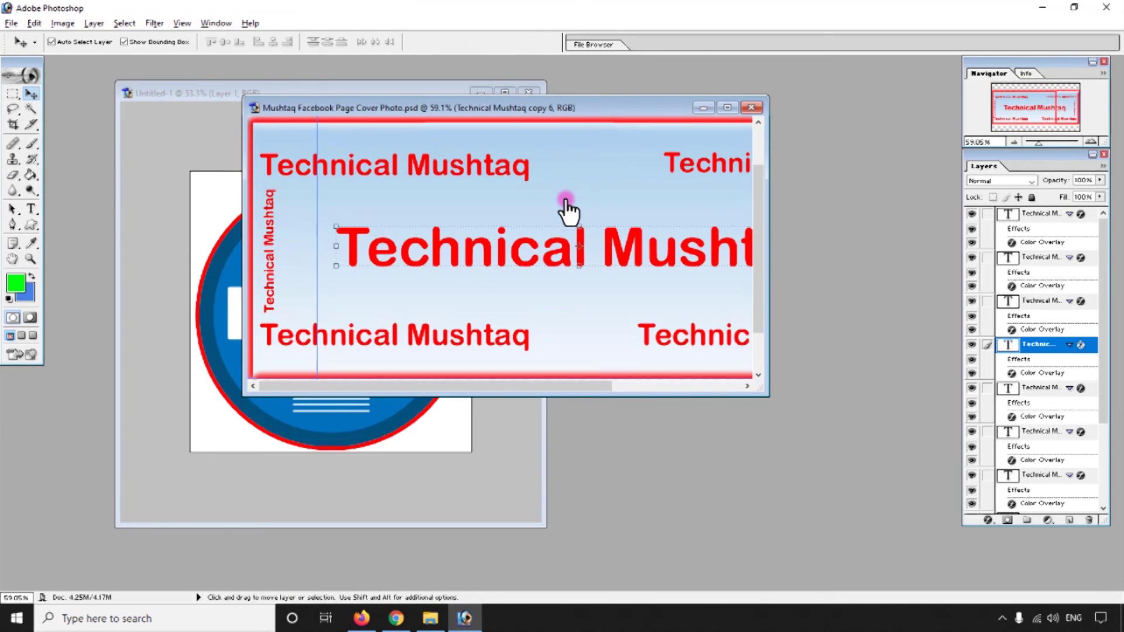
drag(770, 402, 1004, 495)
drag(640, 107, 466, 109)
drag(823, 108, 927, 107)
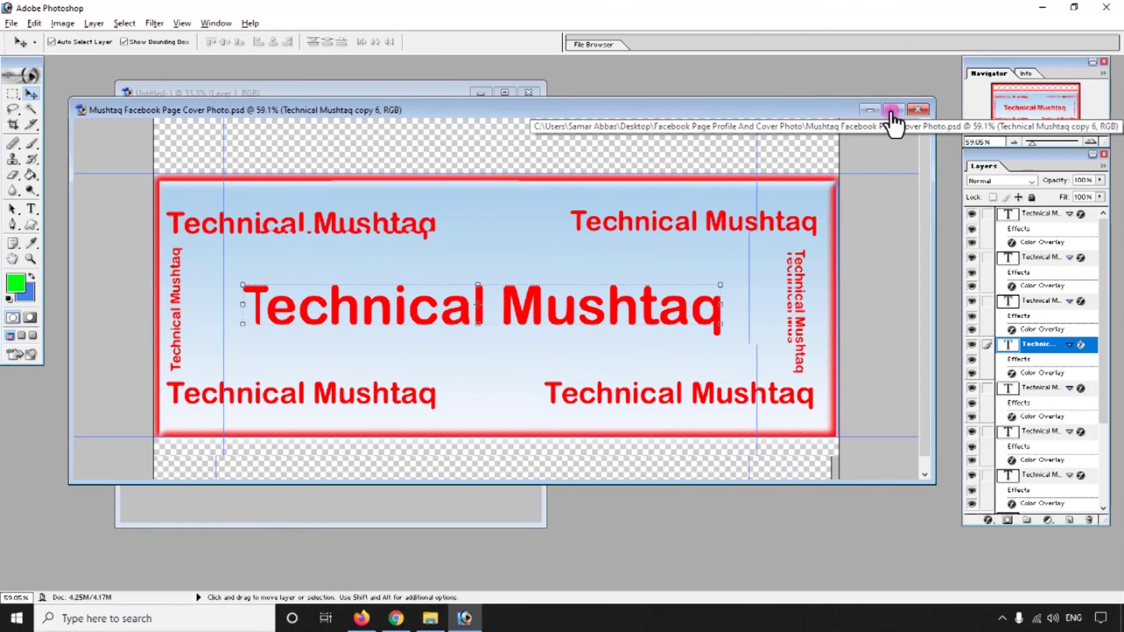
drag(782, 137, 335, 168)
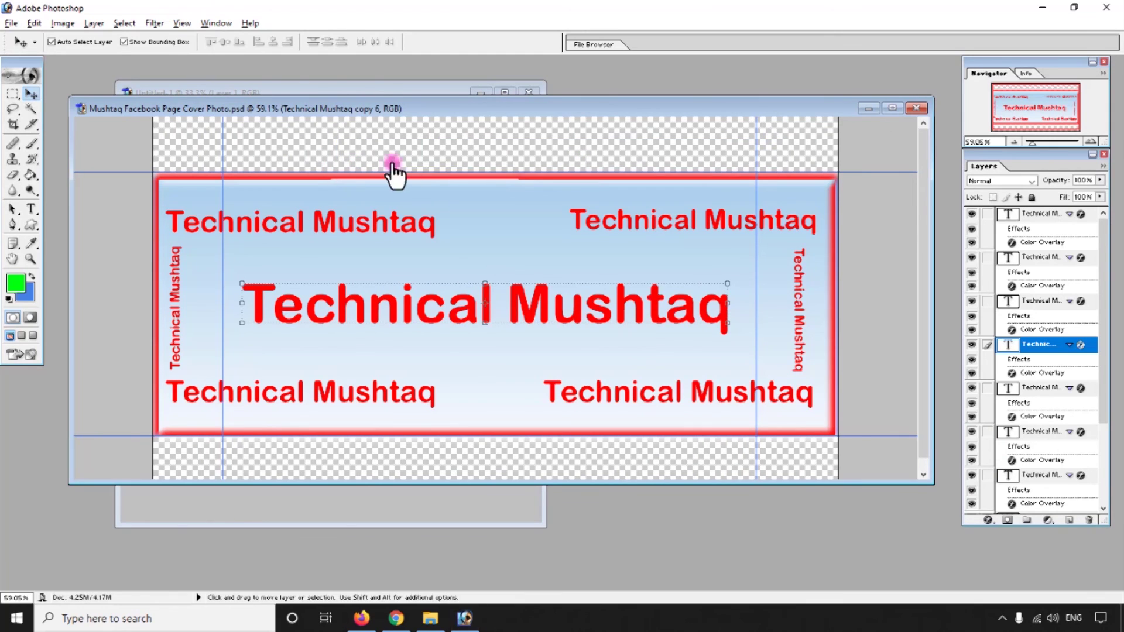
drag(493, 115, 457, 114)
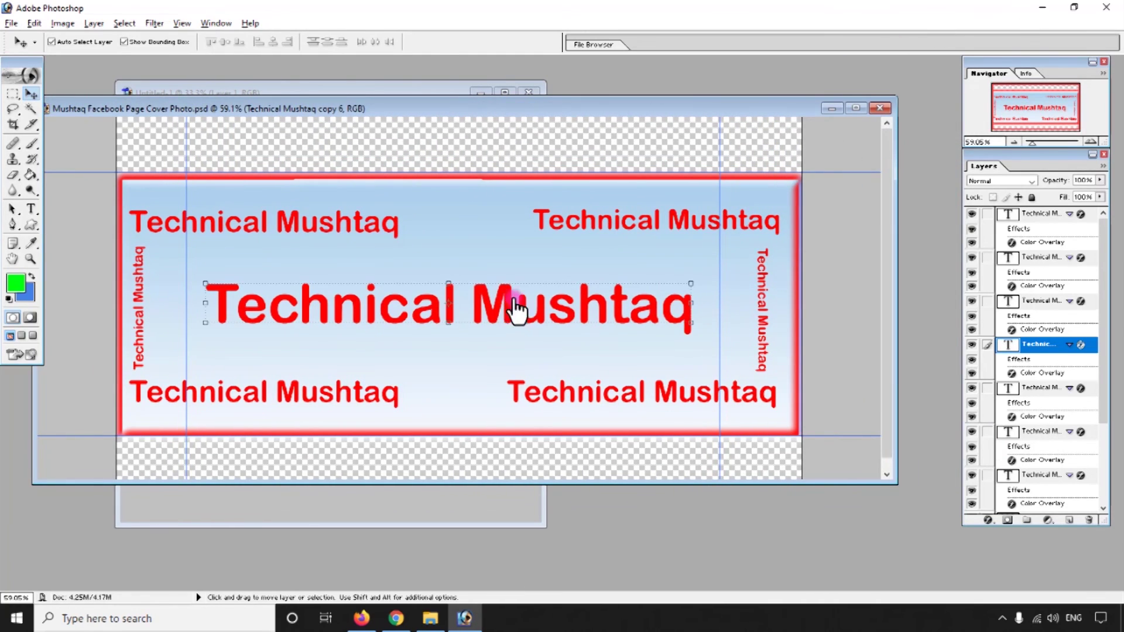
double_click(556, 111)
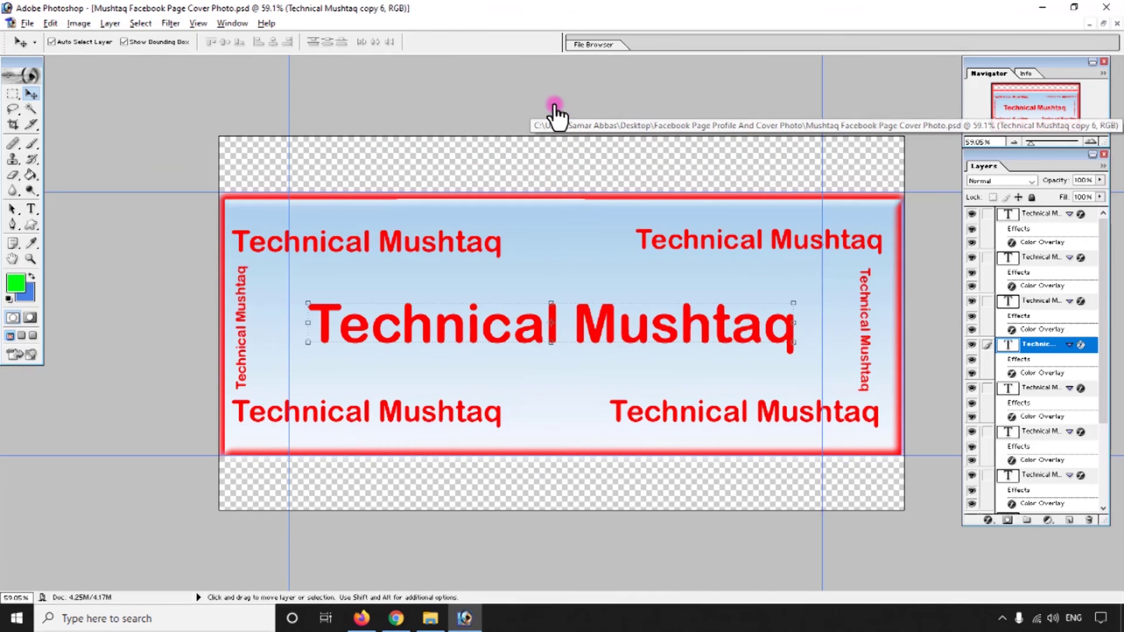
- Fit the cover photo to the screen, shrink the large central page-name text and shift it slightly upward within the banner
key(ctrl+0)
drag(818, 302, 702, 311)
drag(589, 327, 641, 322)
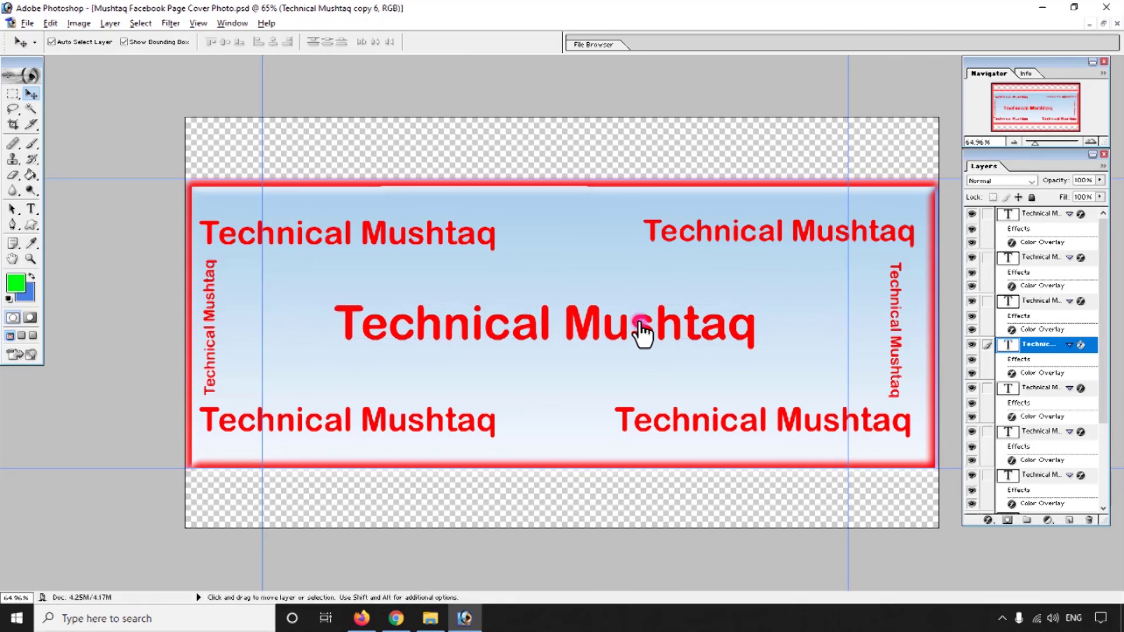
drag(545, 334, 598, 318)
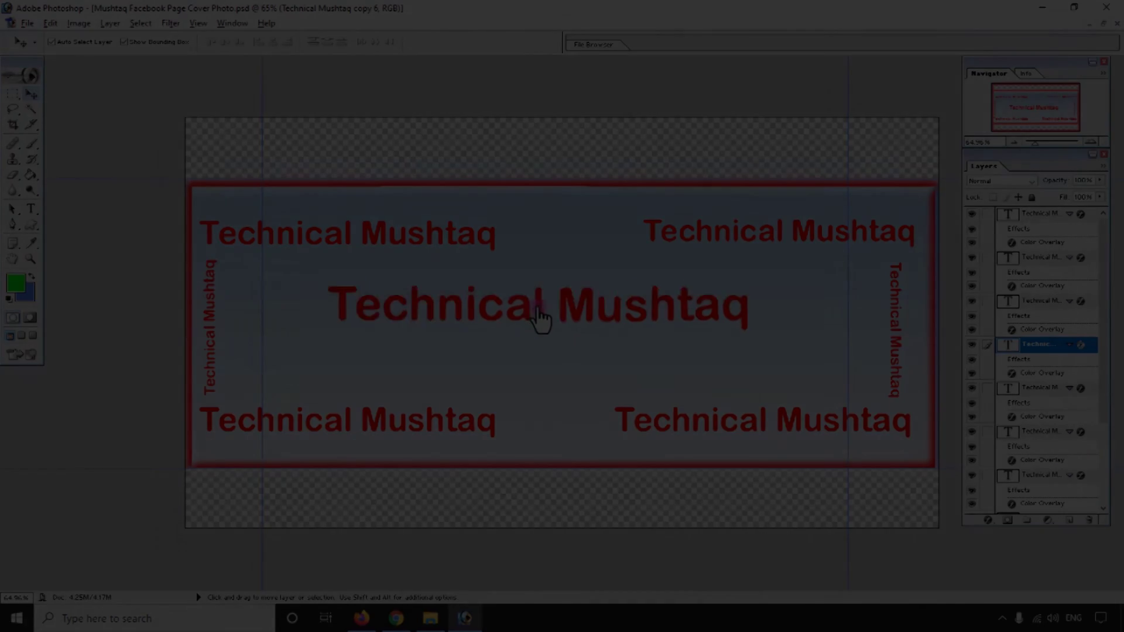